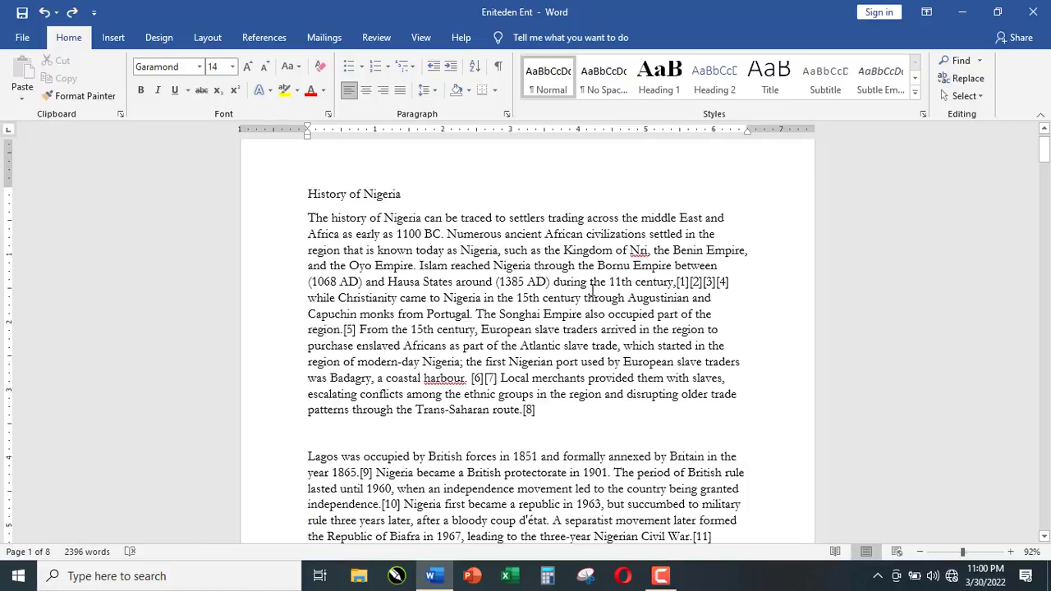
click(261, 38)
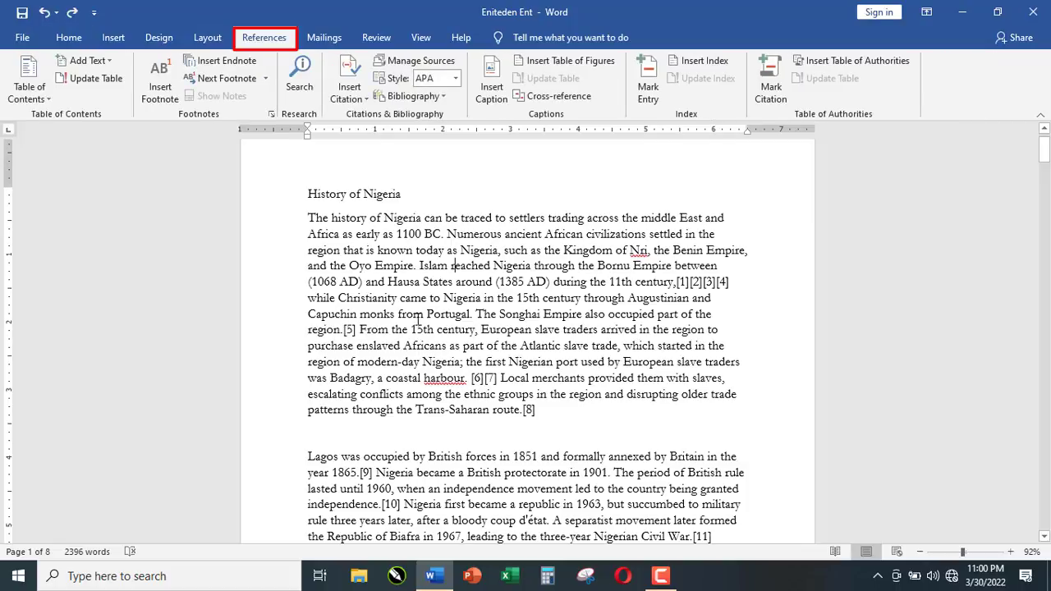
click(423, 301)
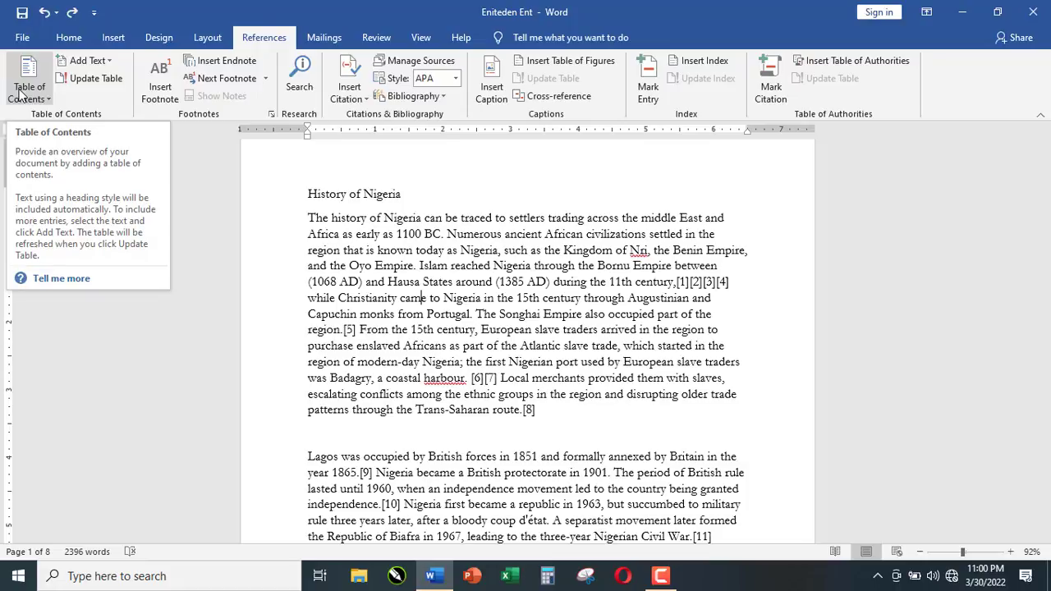
click(400, 194)
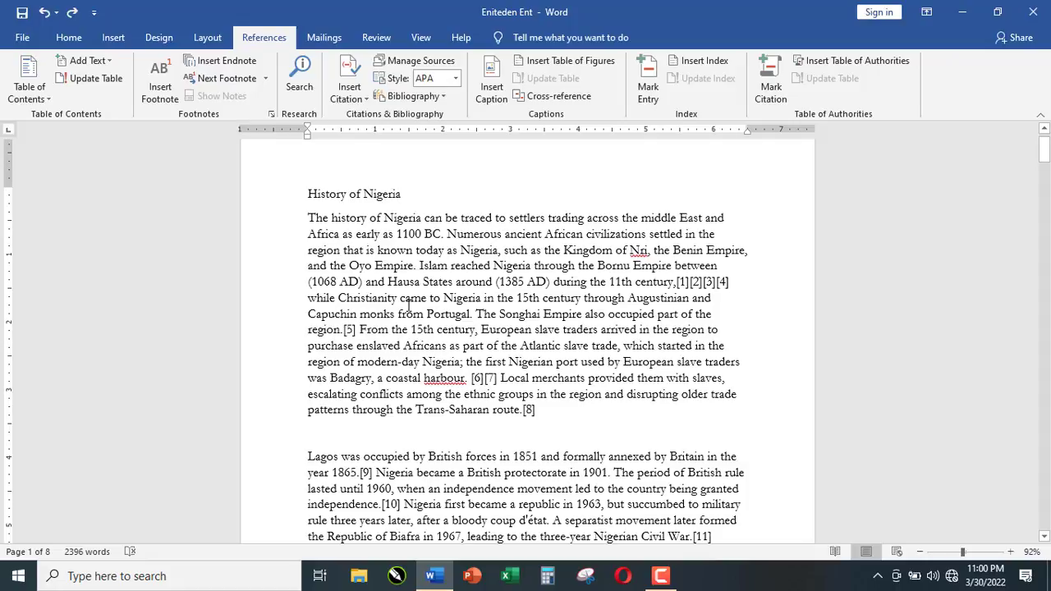
scroll(409, 306, up, 1)
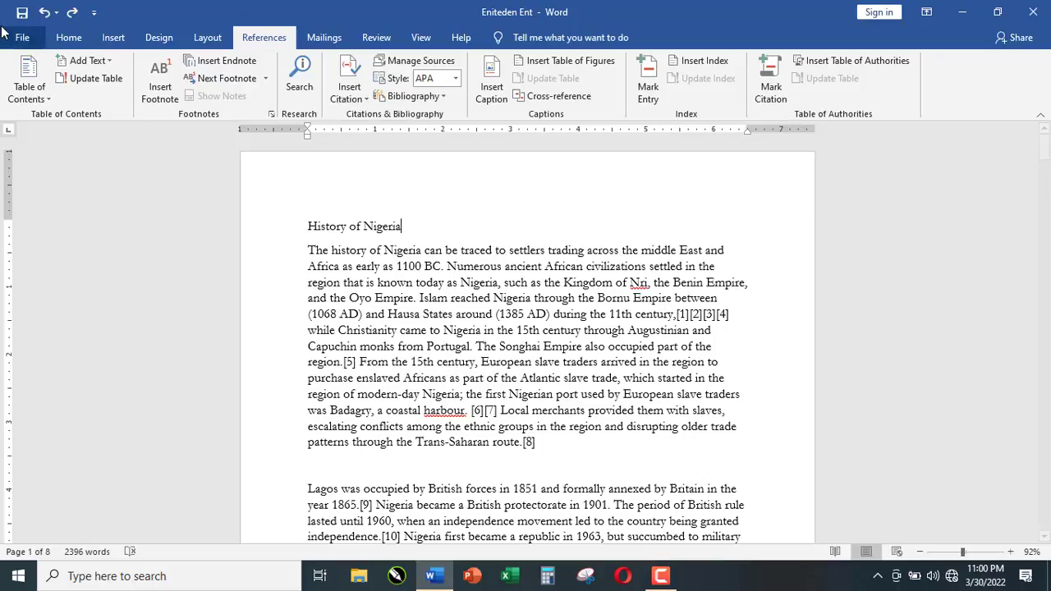
Make the "History of Nigeria" title at the start of the document bold
click(53, 38)
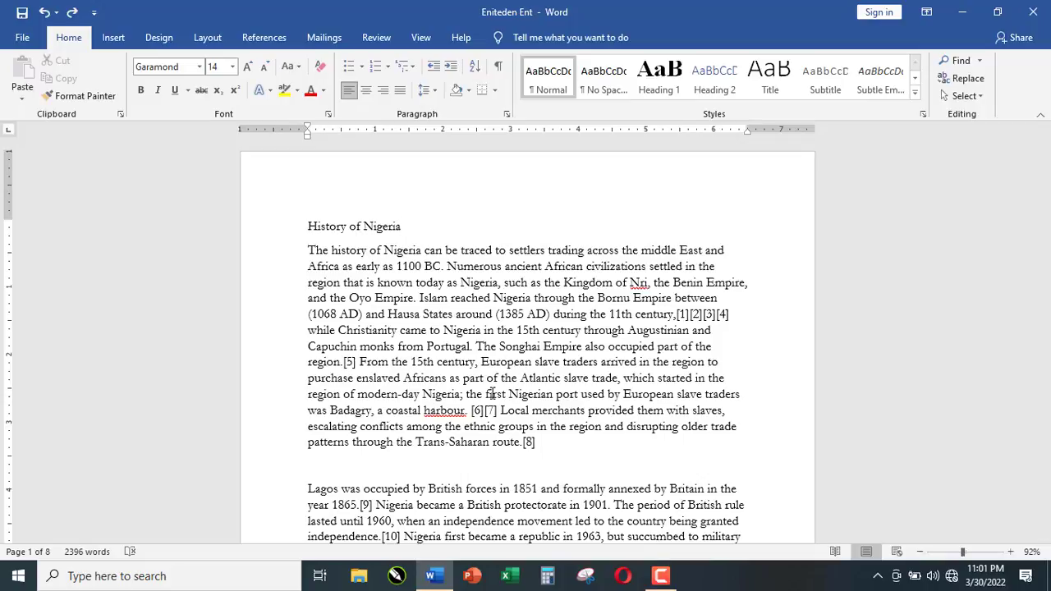
scroll(493, 395, down, 1)
scroll(493, 394, up, 1)
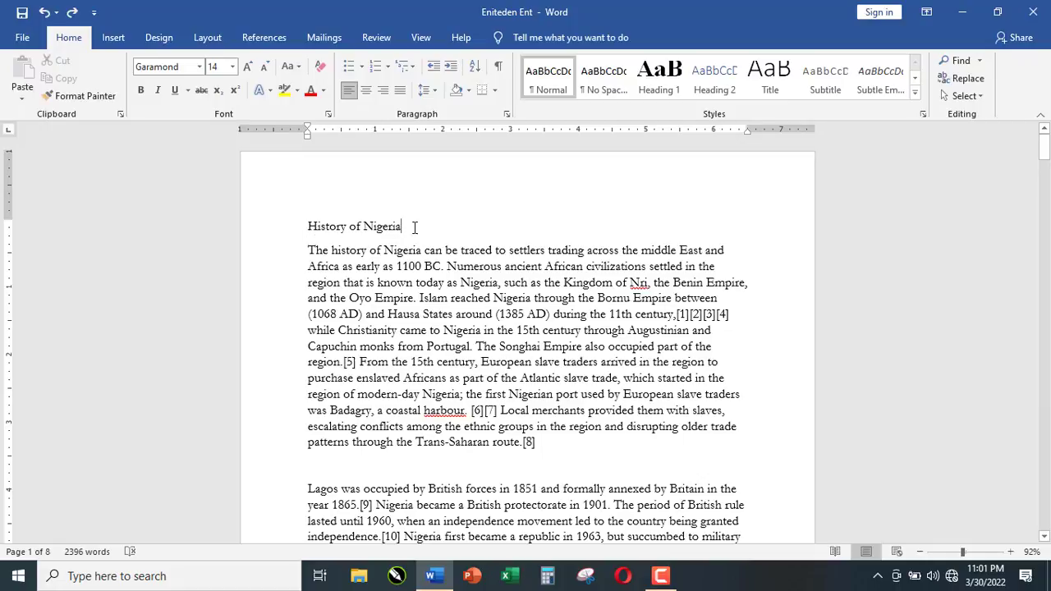
click(281, 209)
click(290, 183)
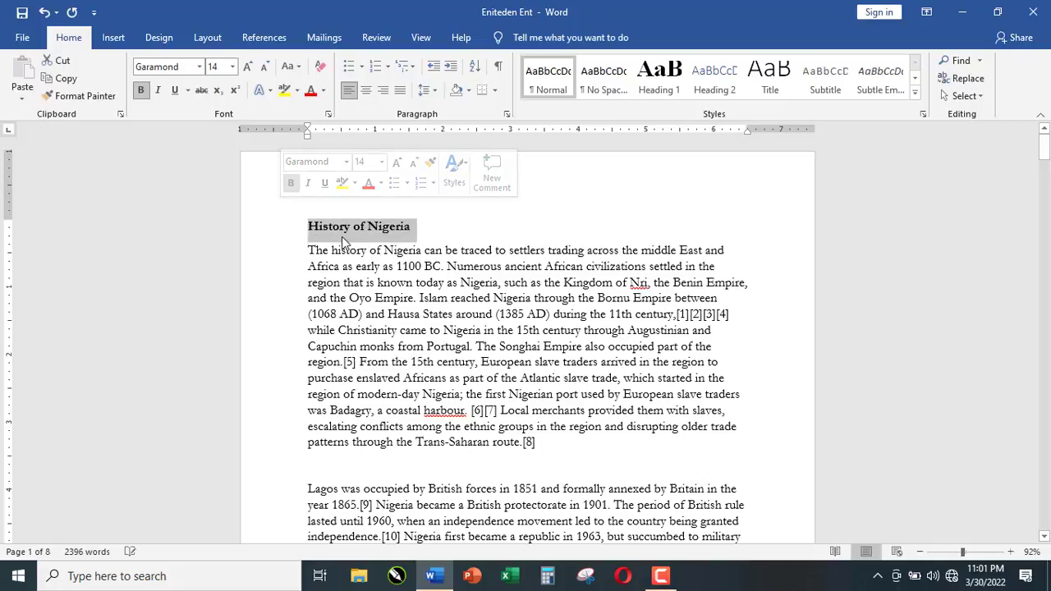
click(355, 313)
Remove the page break and the [14] citation before the "Nok Culture and early Iron Age" heading, leaving one blank line above the heading
scroll(356, 313, down, 4)
scroll(355, 313, down, 5)
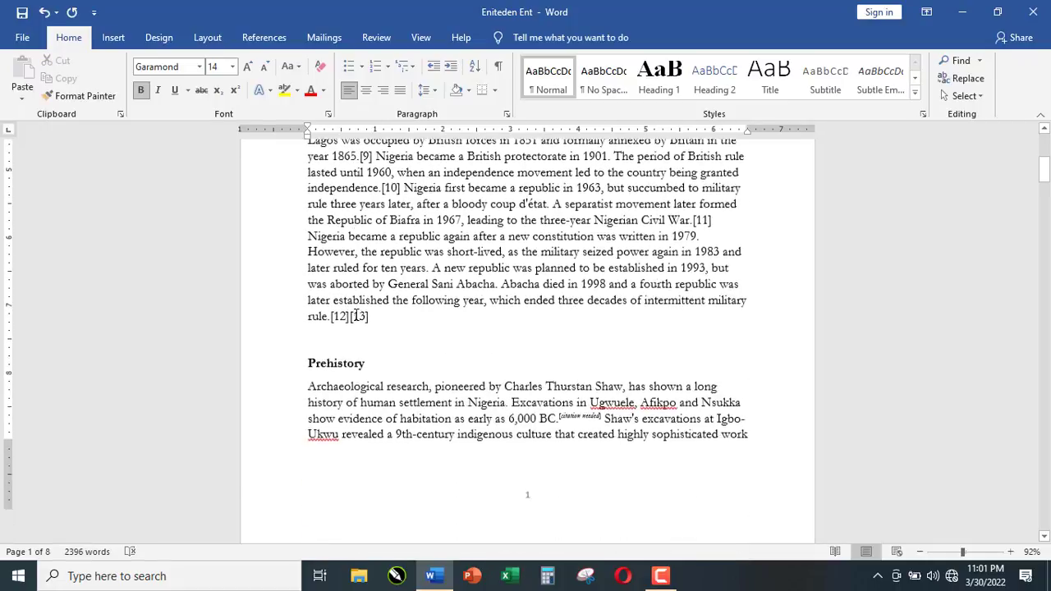
drag(368, 294, 310, 283)
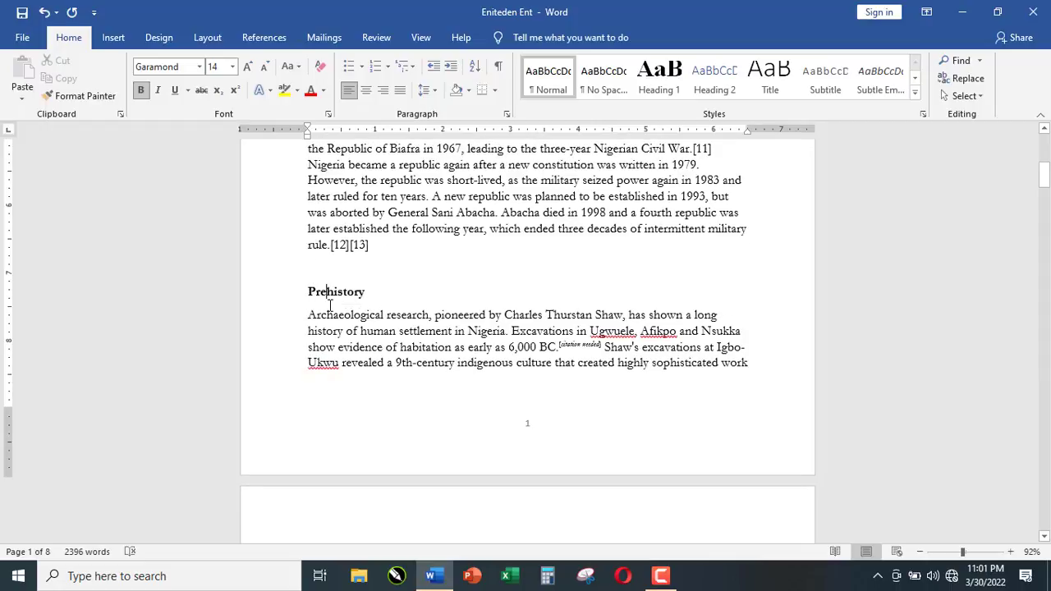
scroll(328, 303, down, 8)
scroll(329, 303, down, 9)
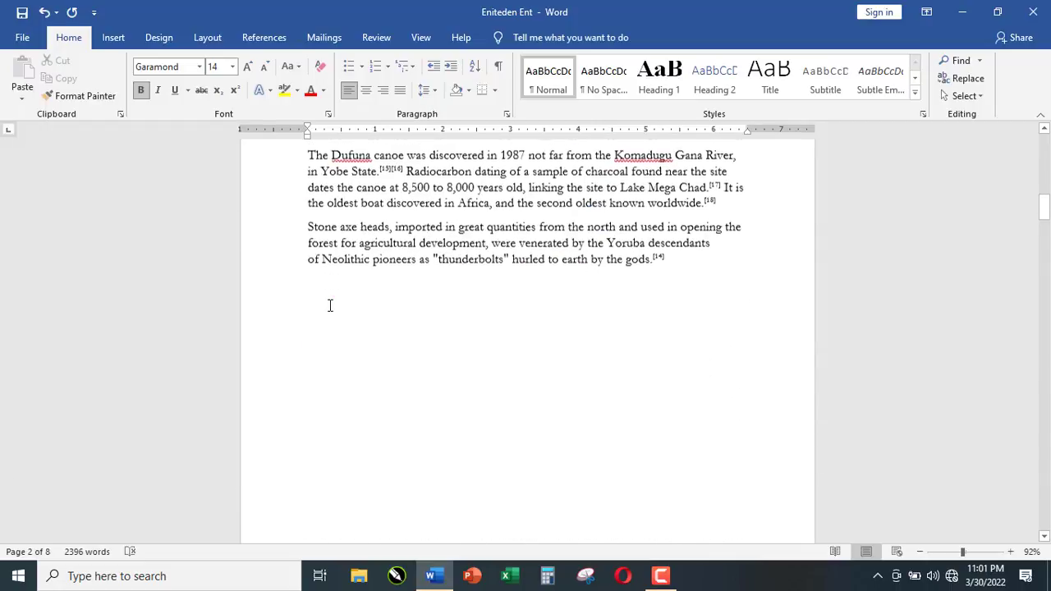
scroll(331, 310, up, 4)
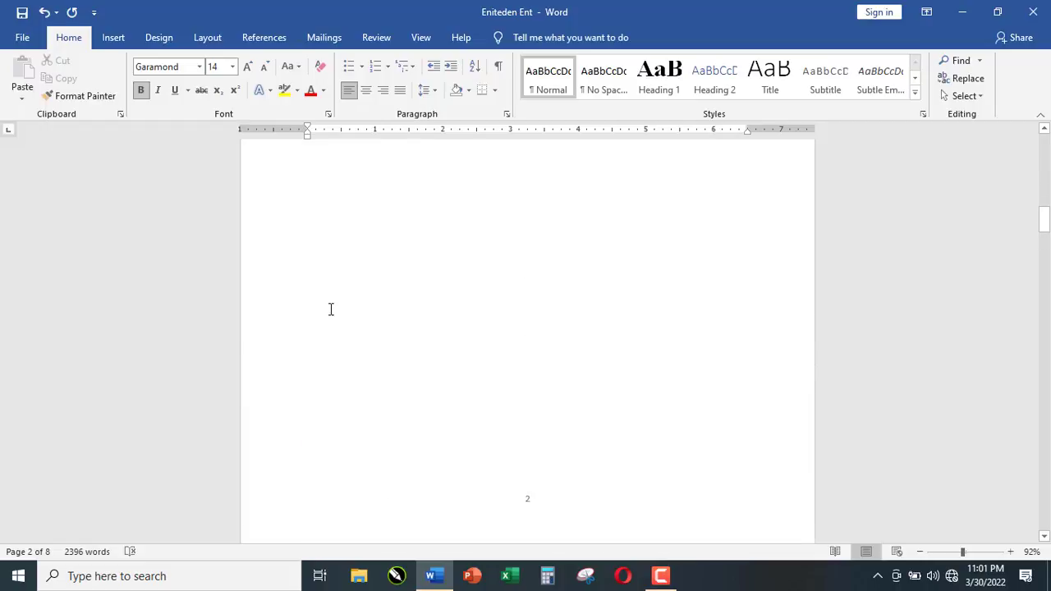
scroll(331, 315, down, 7)
click(304, 335)
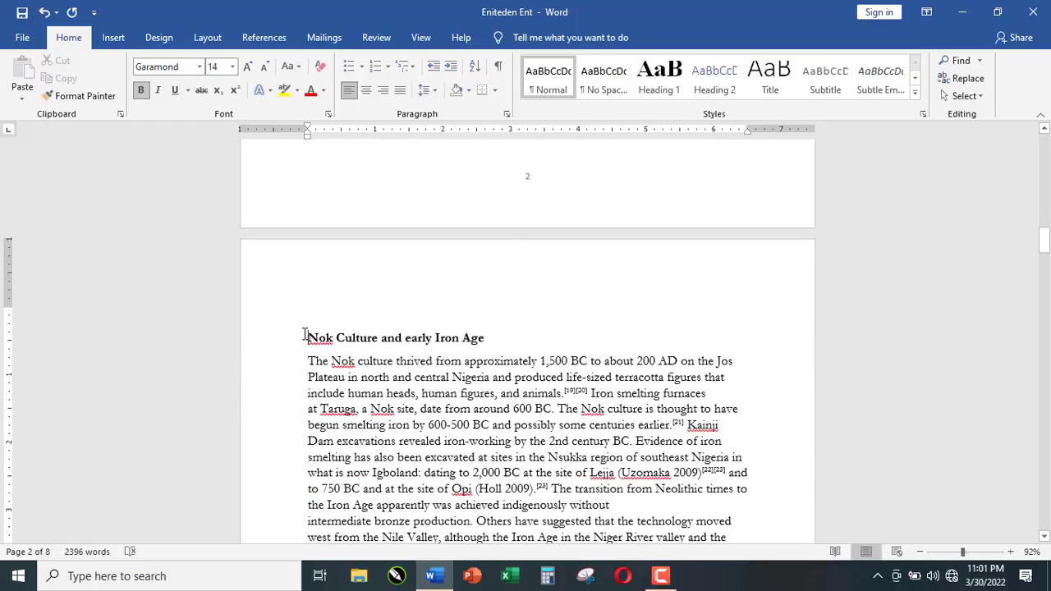
key(BackSpace)
key(BackSpace)
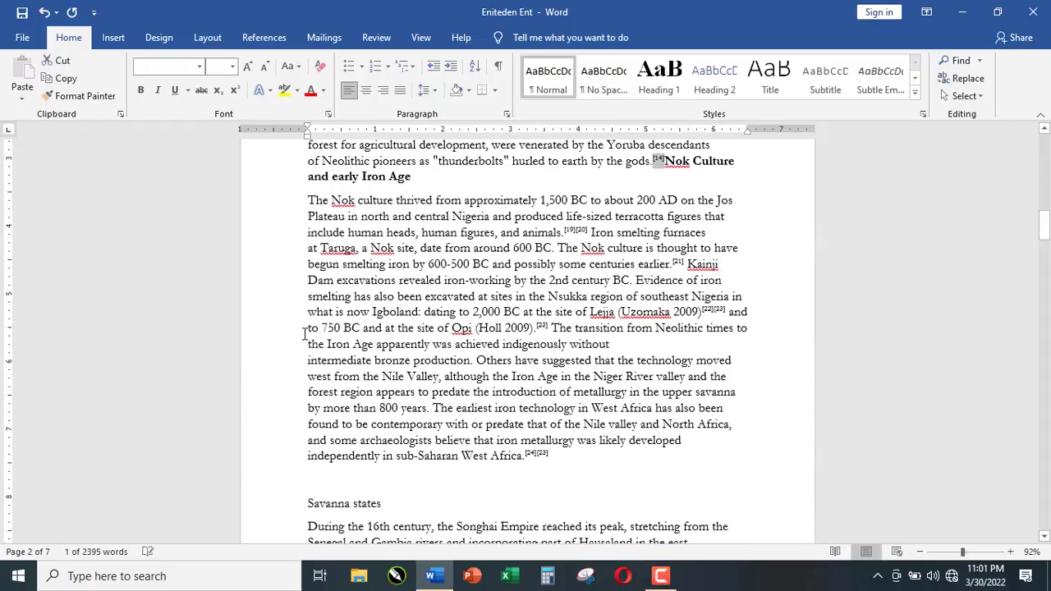
key(BackSpace)
key(Return)
key(Return)
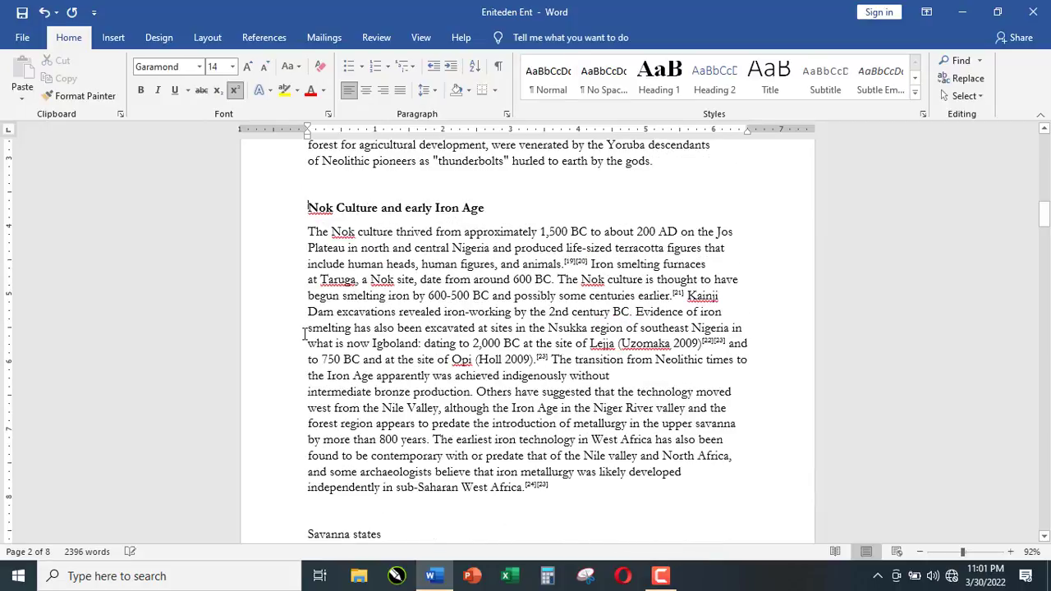
Insert a page break before the "Savanna states" heading and make that heading bold
scroll(312, 336, down, 5)
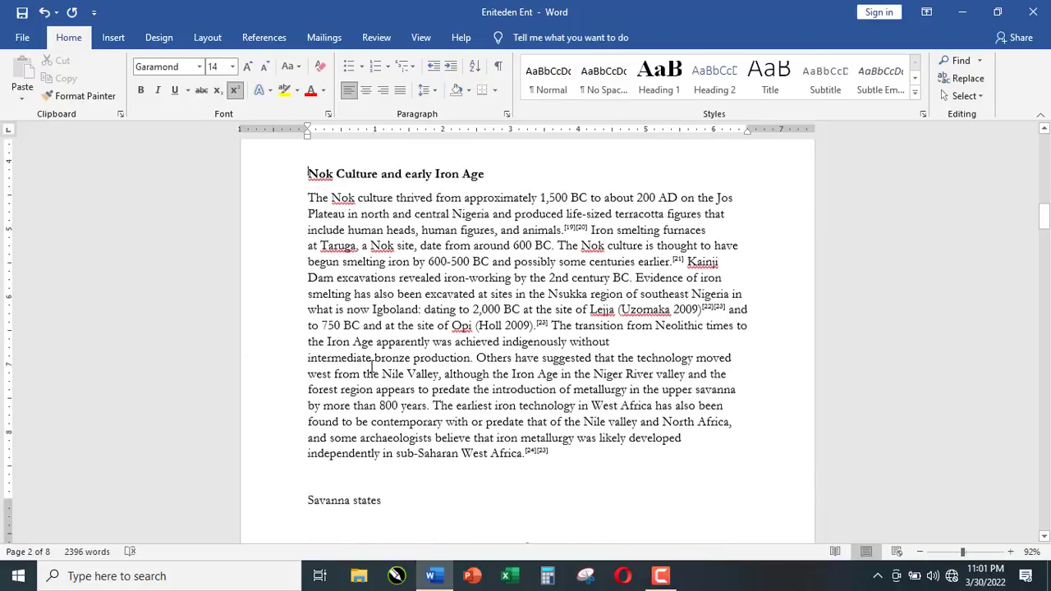
scroll(335, 345, down, 2)
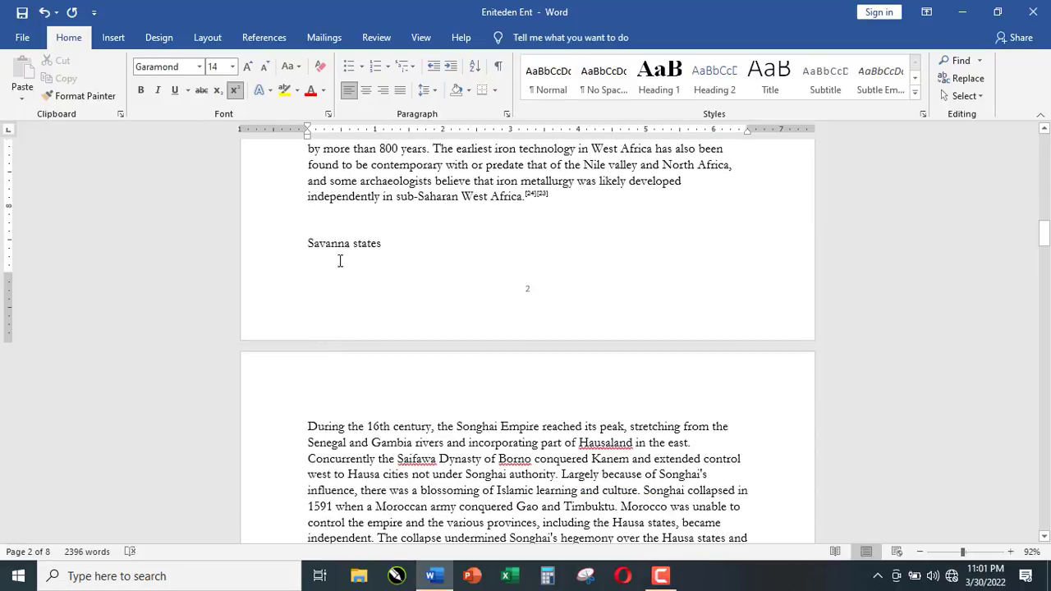
click(301, 243)
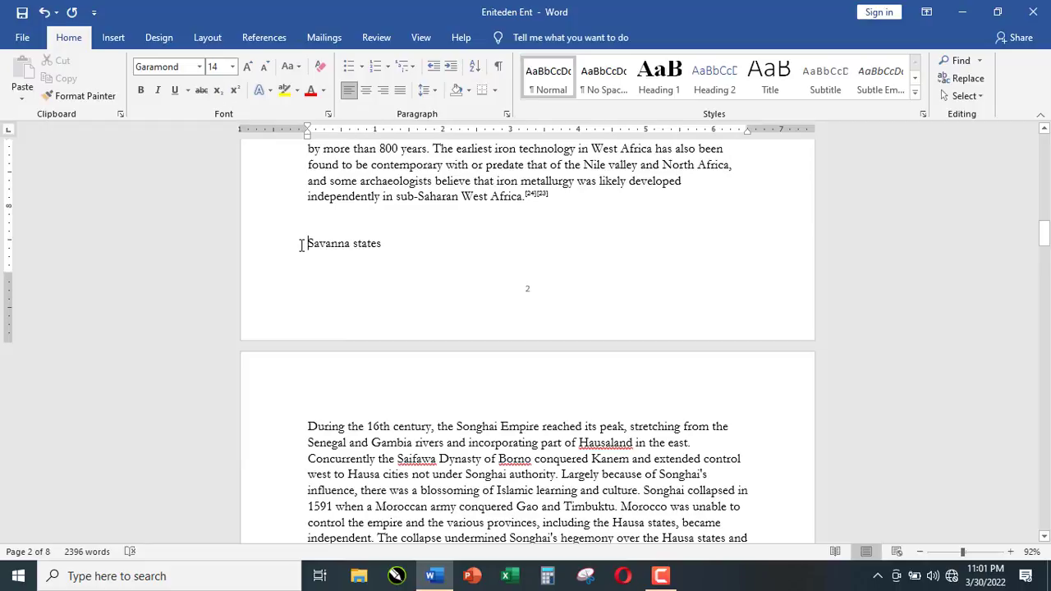
key(ctrl+Return)
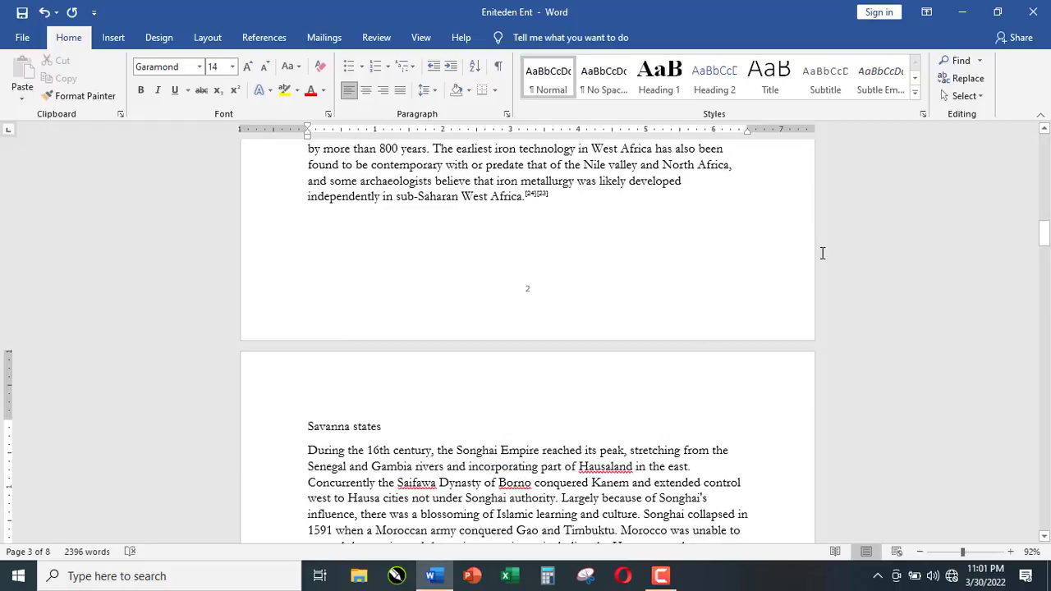
drag(391, 440, 304, 420)
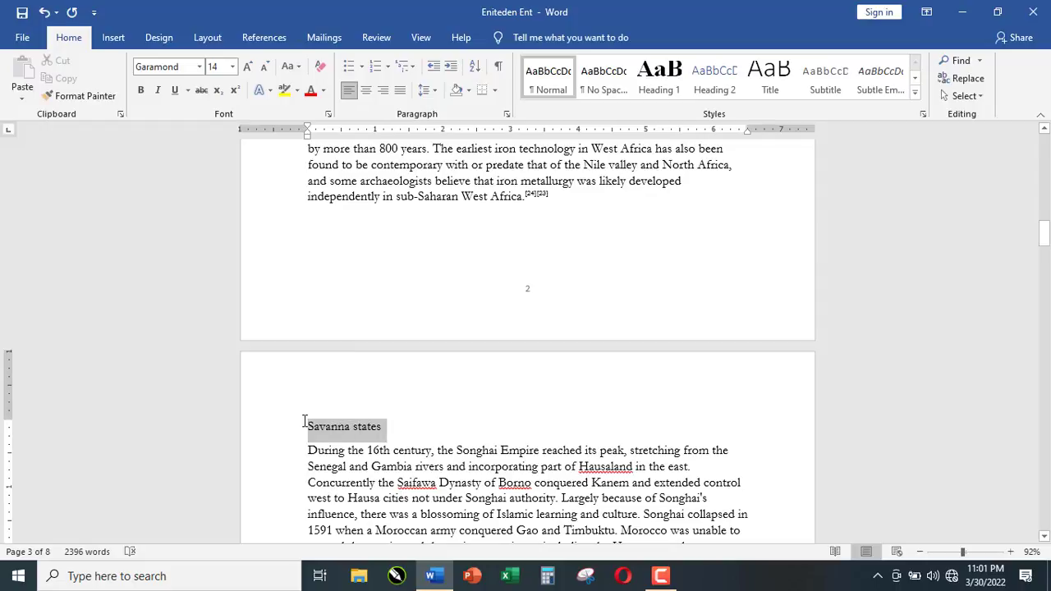
click(315, 395)
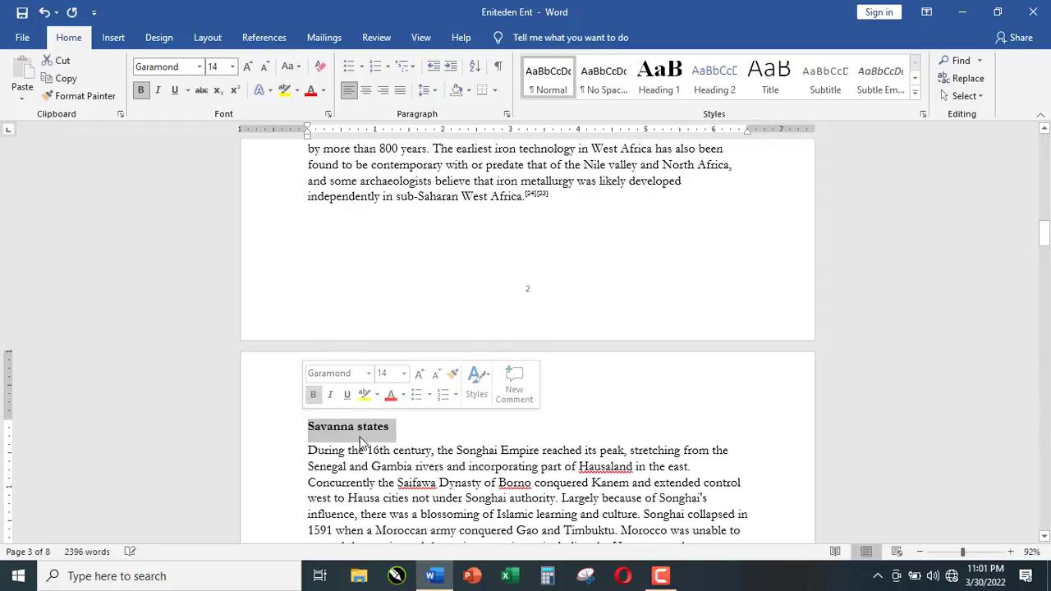
Make the "Oyo and Benin" heading below the Savanna states section bold
scroll(442, 339, down, 2)
click(441, 339)
scroll(435, 320, down, 5)
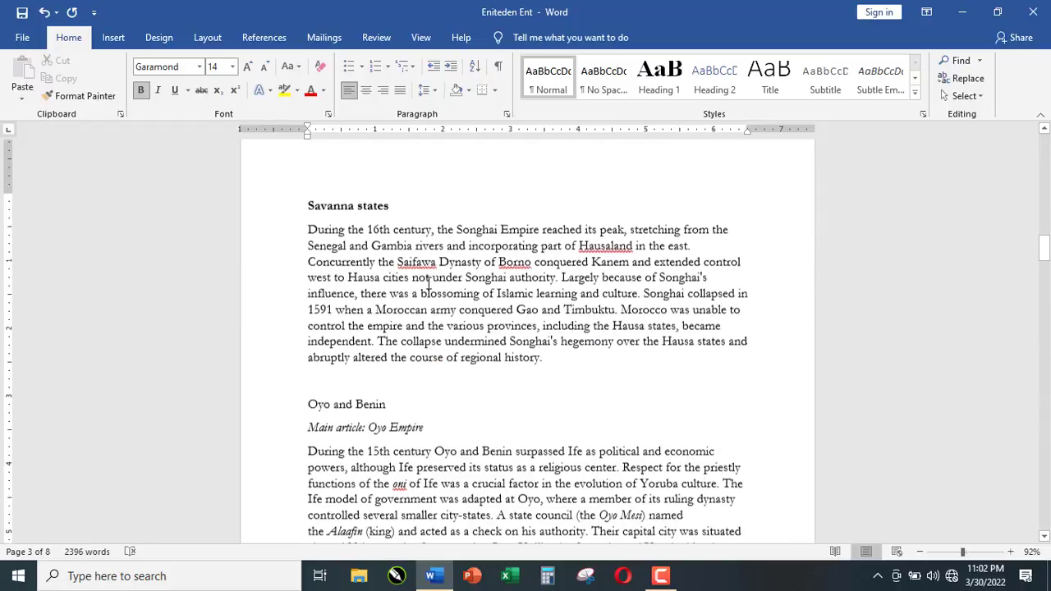
scroll(419, 316, down, 1)
drag(389, 334, 304, 333)
click(312, 301)
Make "The Golden Age" heading on page 4 bold
scroll(489, 346, down, 10)
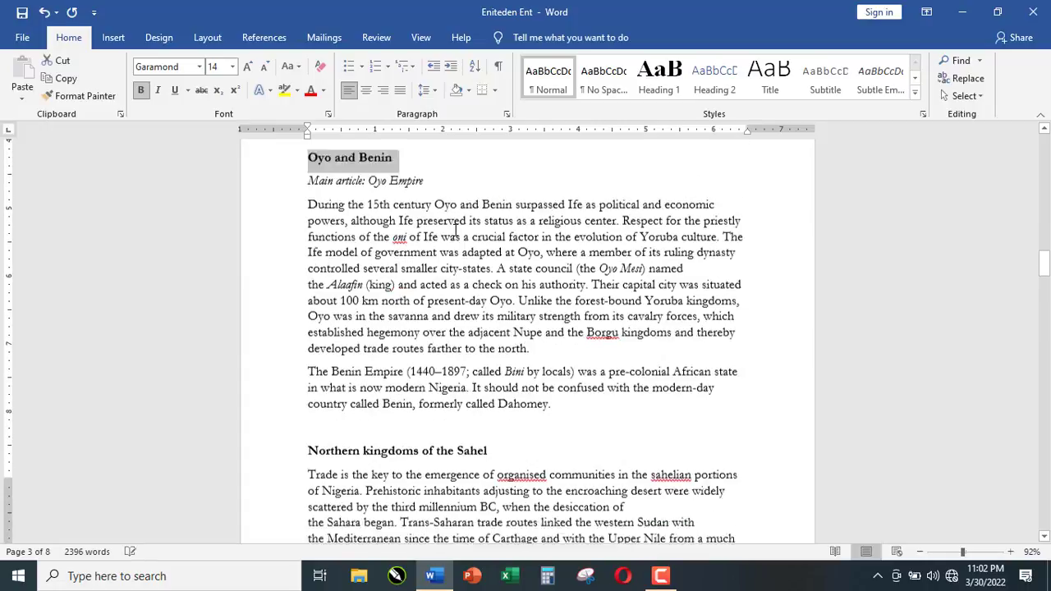
drag(491, 337, 308, 336)
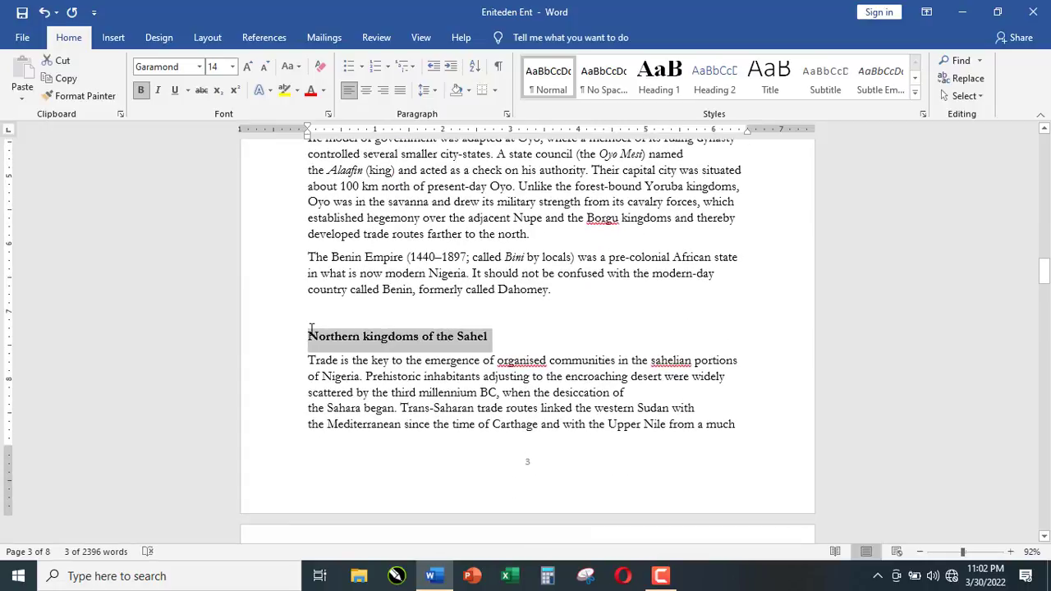
click(319, 337)
scroll(320, 353, down, 2)
scroll(320, 322, down, 20)
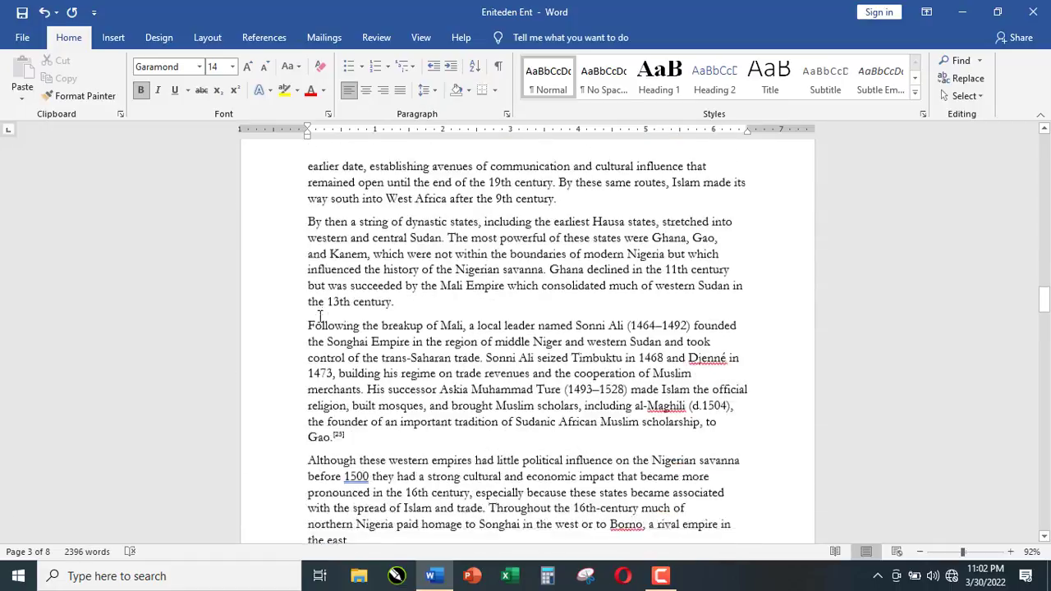
scroll(320, 316, up, 2)
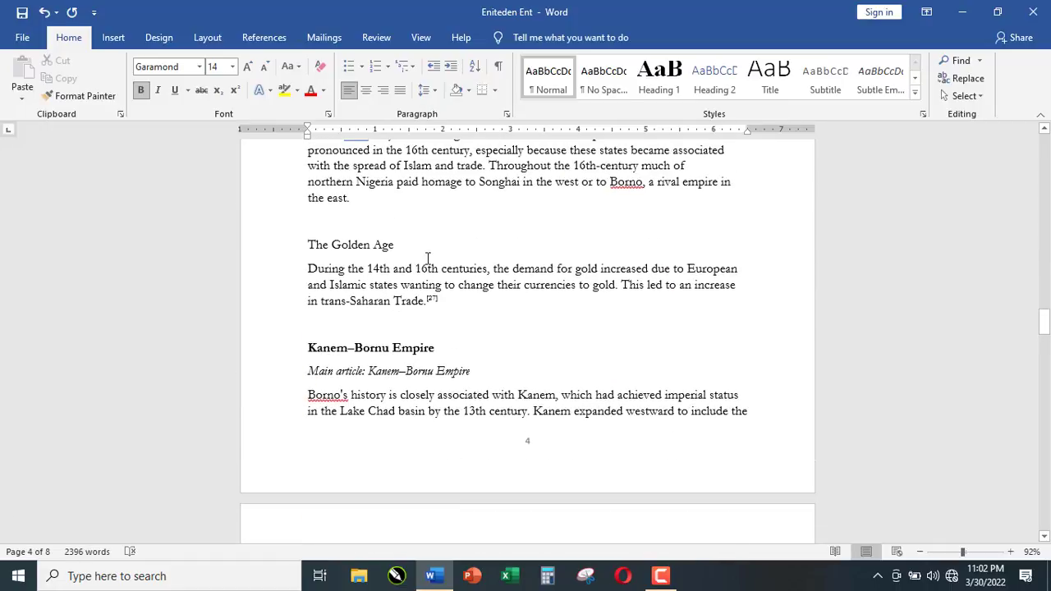
drag(397, 246, 289, 245)
click(305, 220)
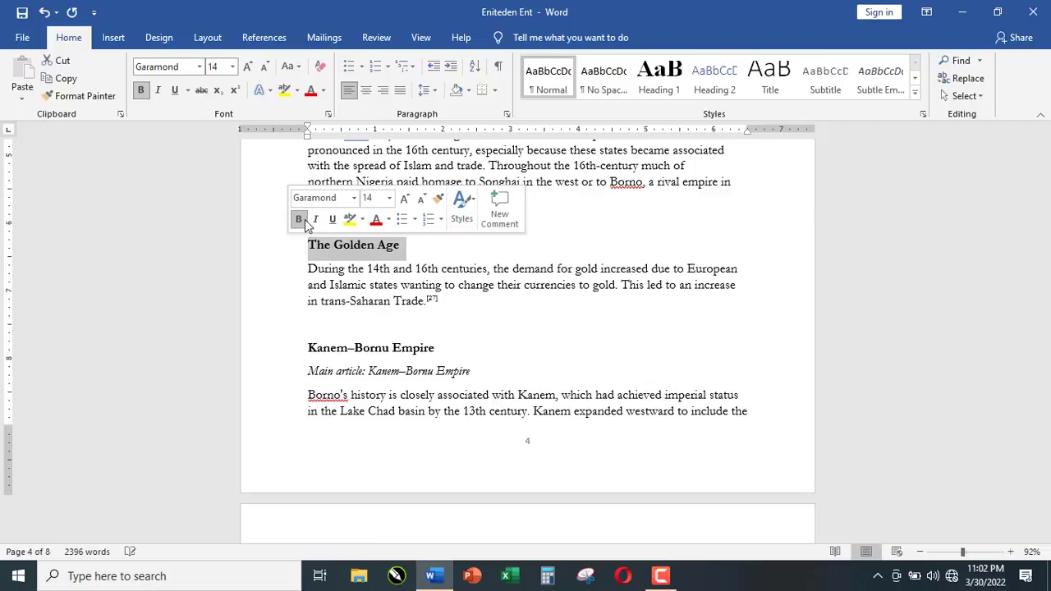
Make the "Banza Bakwai" heading on page 6 bold
scroll(375, 321, down, 4)
scroll(375, 321, down, 12)
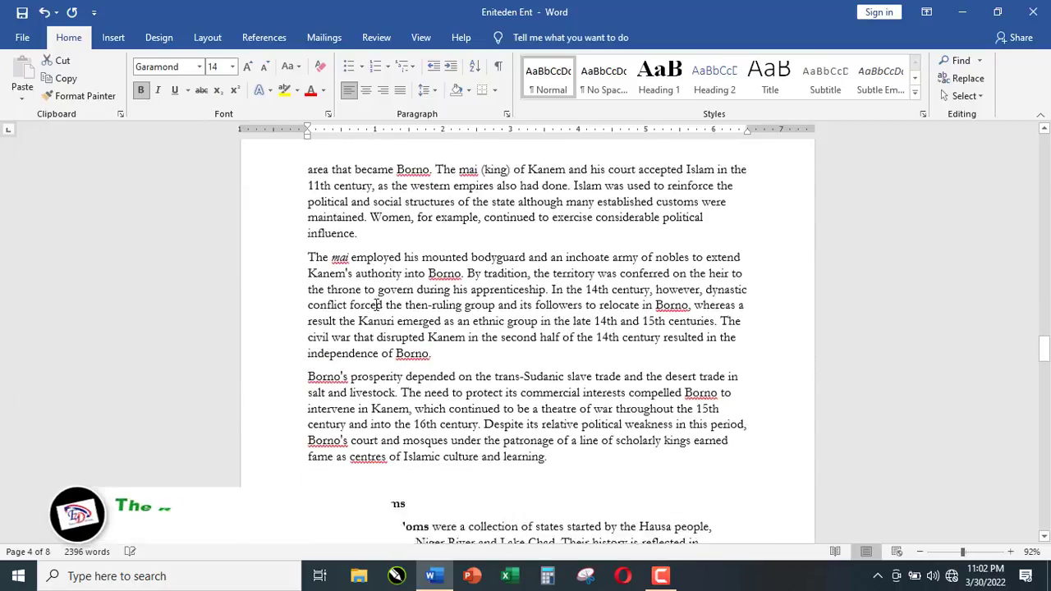
scroll(389, 371, down, 14)
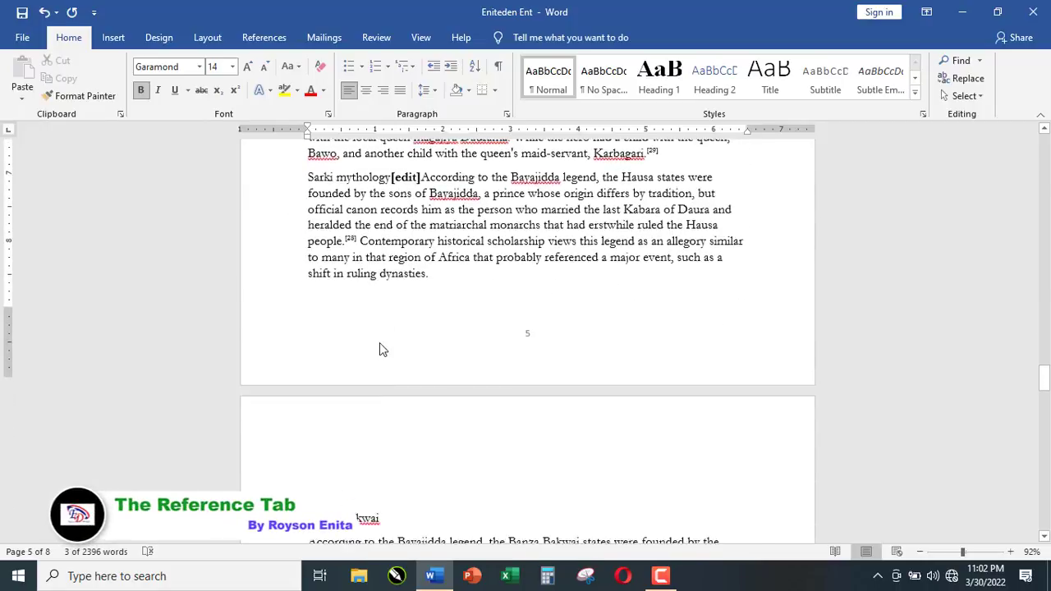
drag(399, 310, 307, 313)
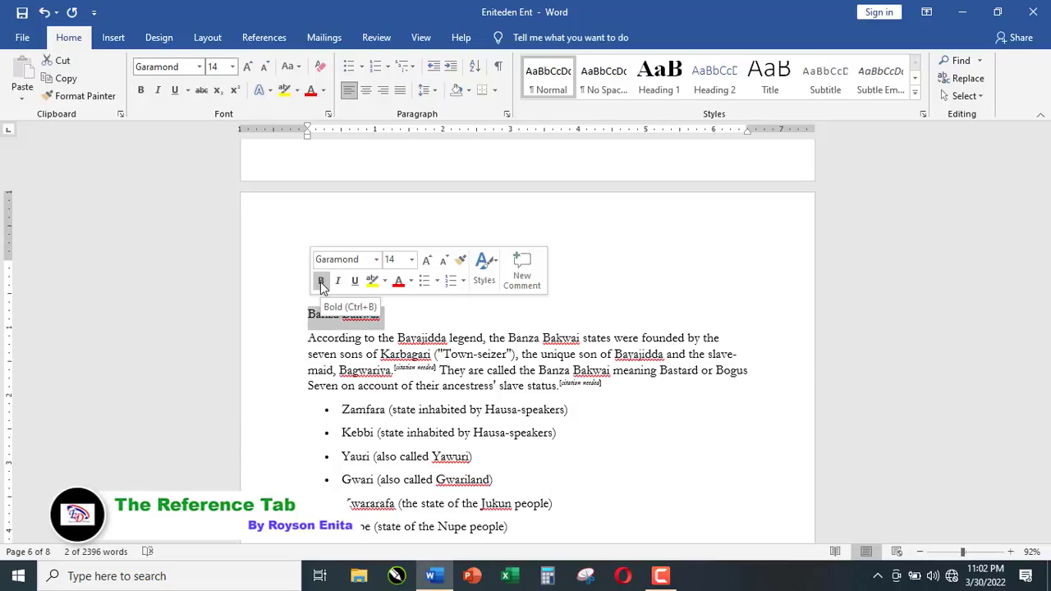
click(140, 91)
Make the "Hausa Bakwai" heading bold and remove one of the empty lines above it
scroll(403, 349, down, 1)
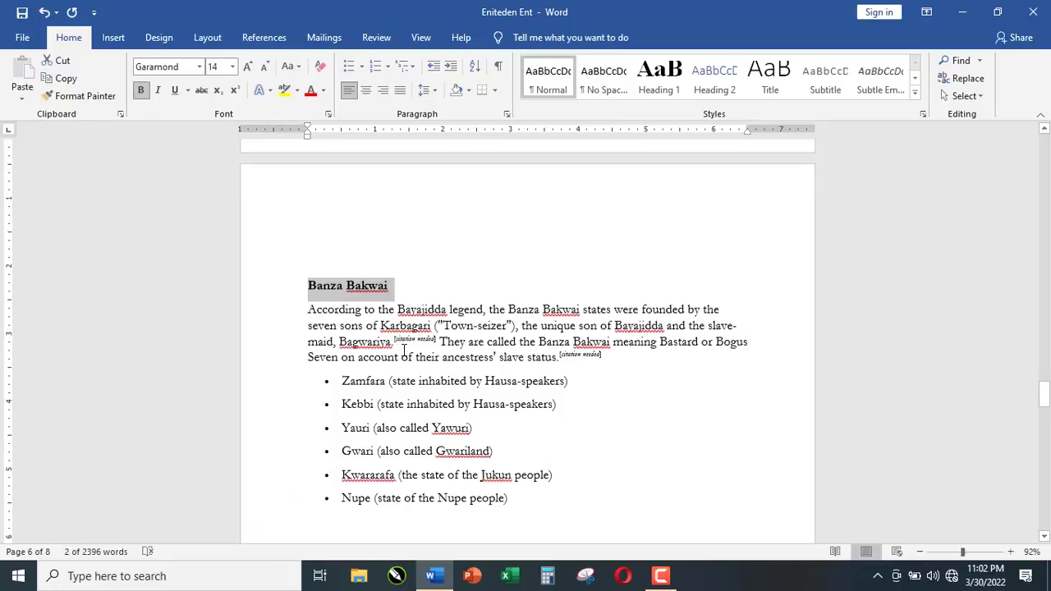
scroll(403, 349, down, 5)
drag(394, 303, 306, 294)
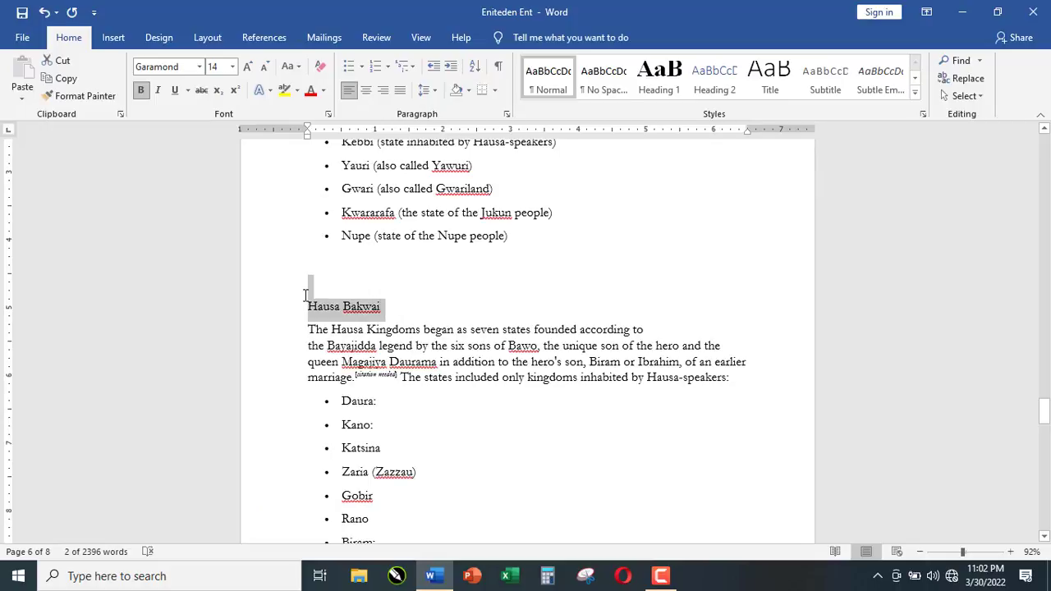
click(312, 273)
click(334, 267)
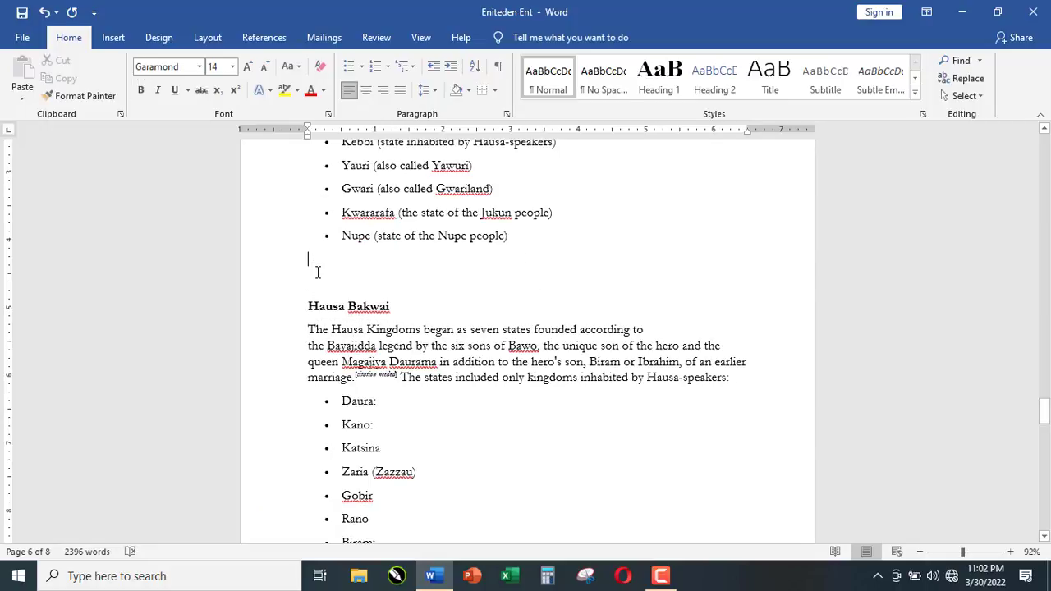
key(BackSpace)
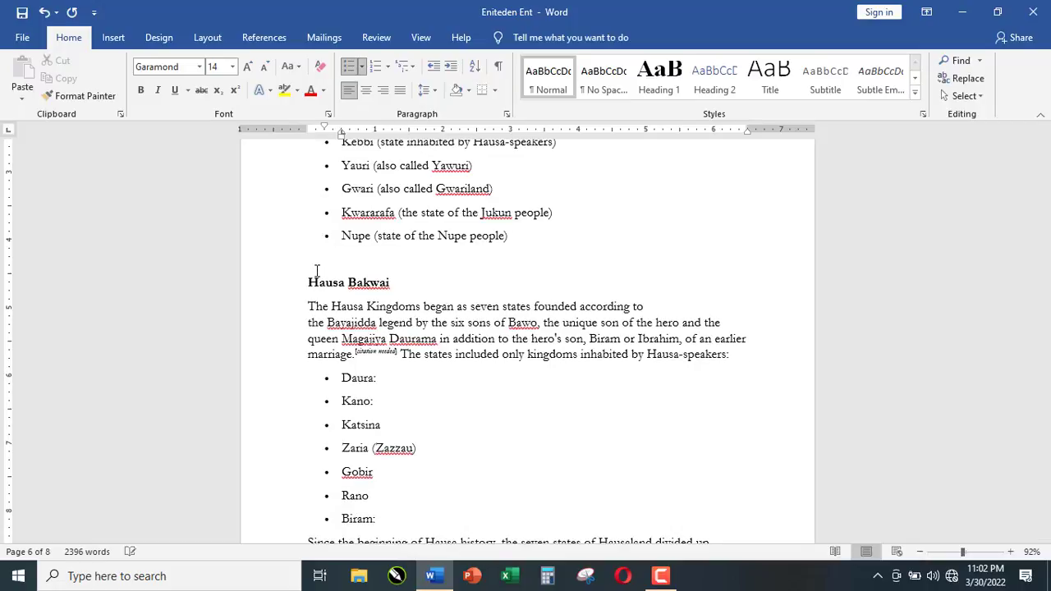
Make the "Zenith" heading on page 7 bold
scroll(329, 254, down, 4)
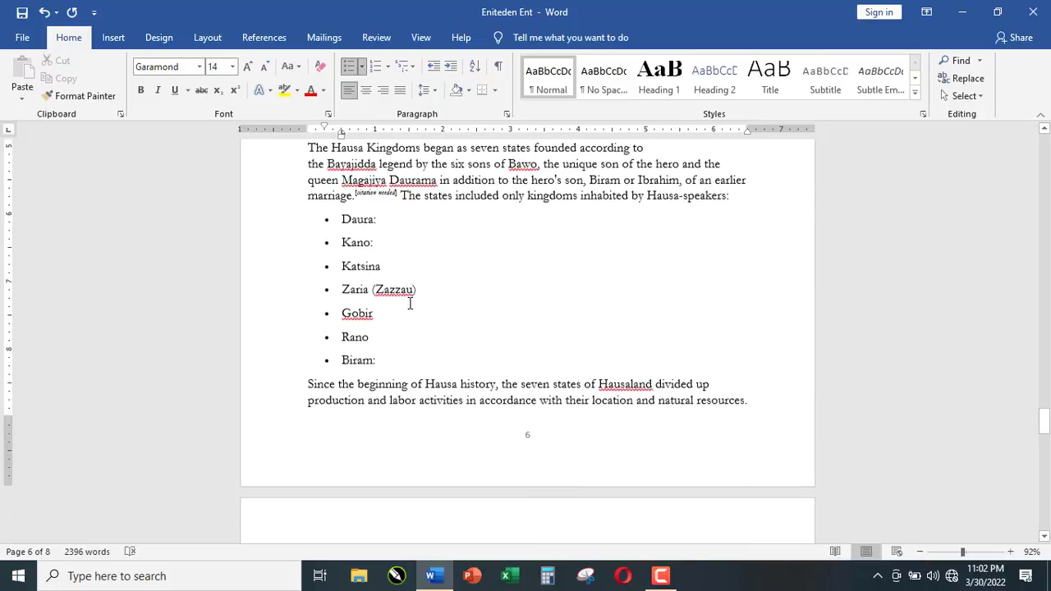
scroll(410, 304, down, 18)
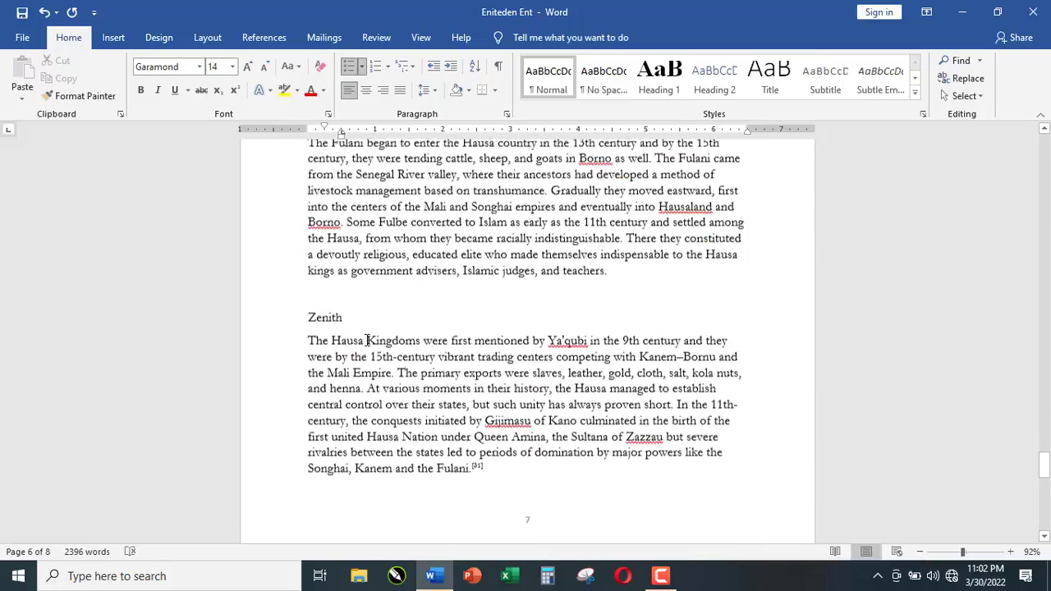
scroll(367, 340, down, 1)
click(299, 300)
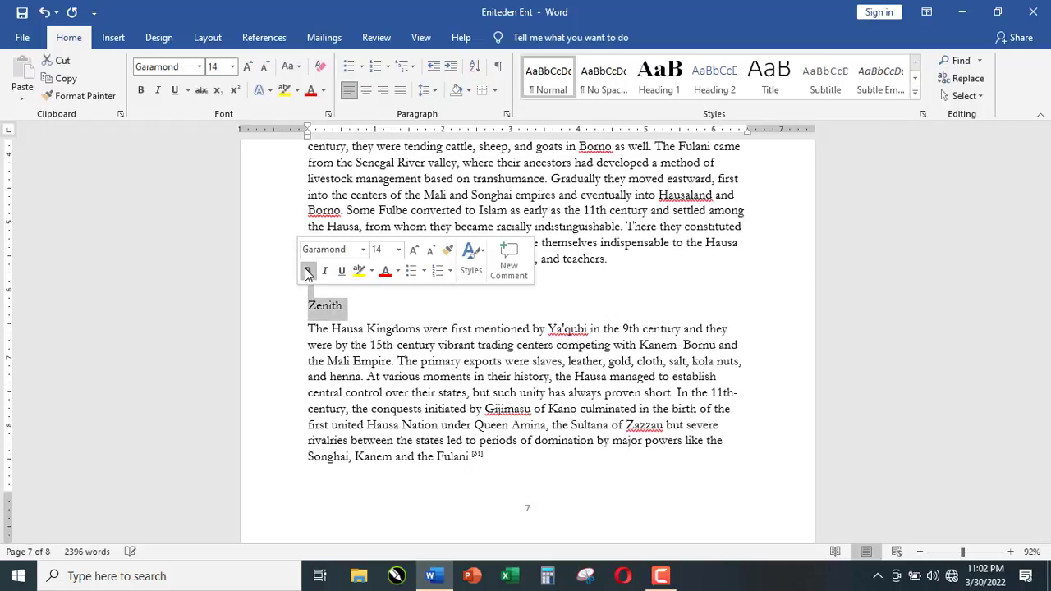
click(308, 274)
Remove the blank page that follows the Zenith section at the end of the document
scroll(345, 322, down, 4)
scroll(343, 312, down, 6)
scroll(342, 300, up, 7)
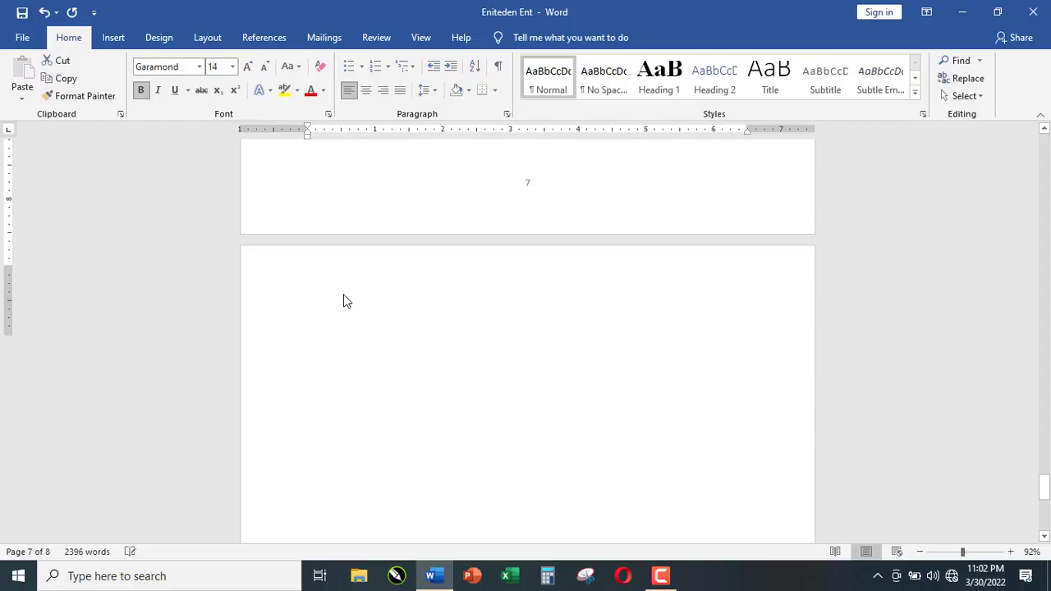
click(497, 334)
scroll(487, 352, down, 6)
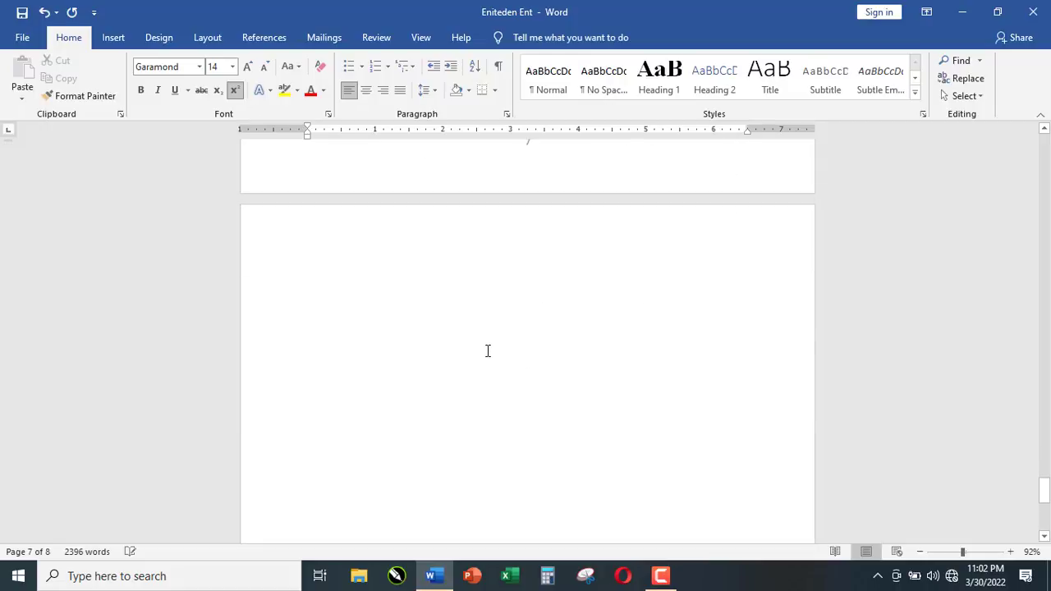
scroll(486, 350, up, 3)
scroll(486, 353, up, 1)
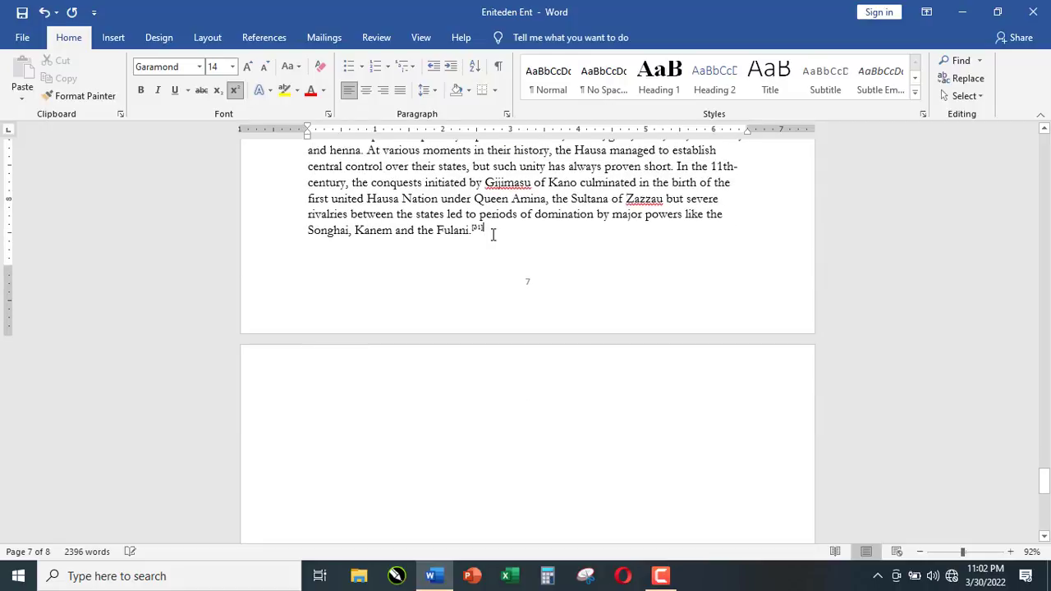
scroll(493, 233, up, 5)
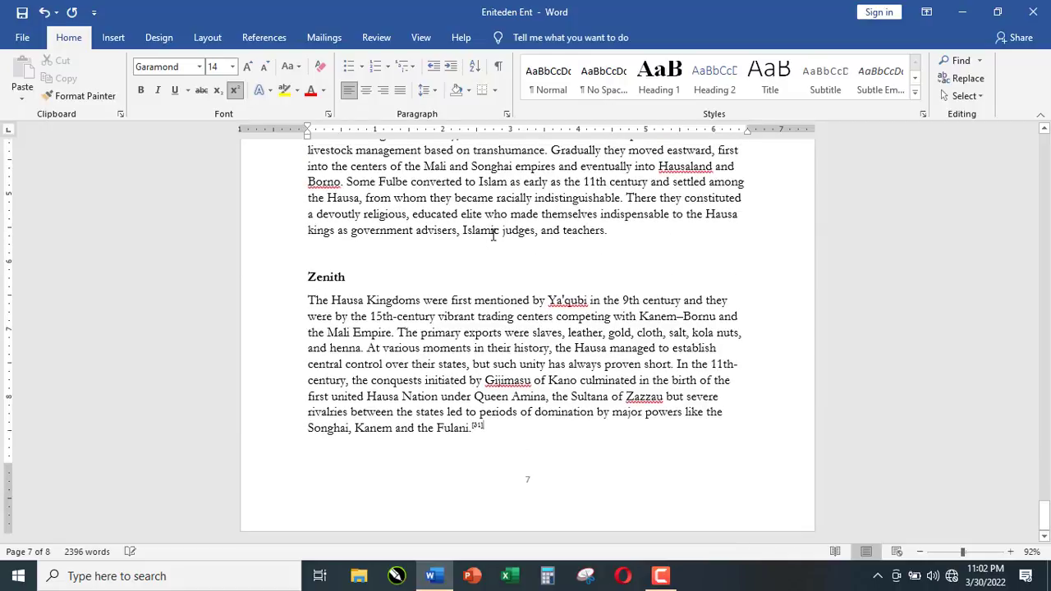
Justify the text of the entire document
scroll(534, 355, up, 10)
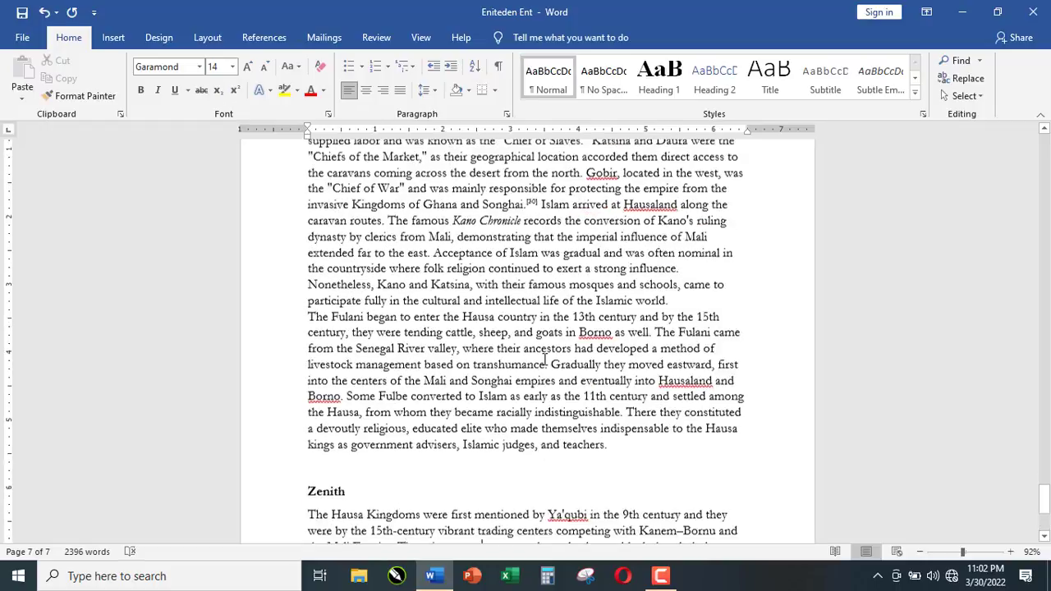
scroll(552, 351, up, 6)
scroll(619, 387, down, 1)
scroll(884, 399, up, 2)
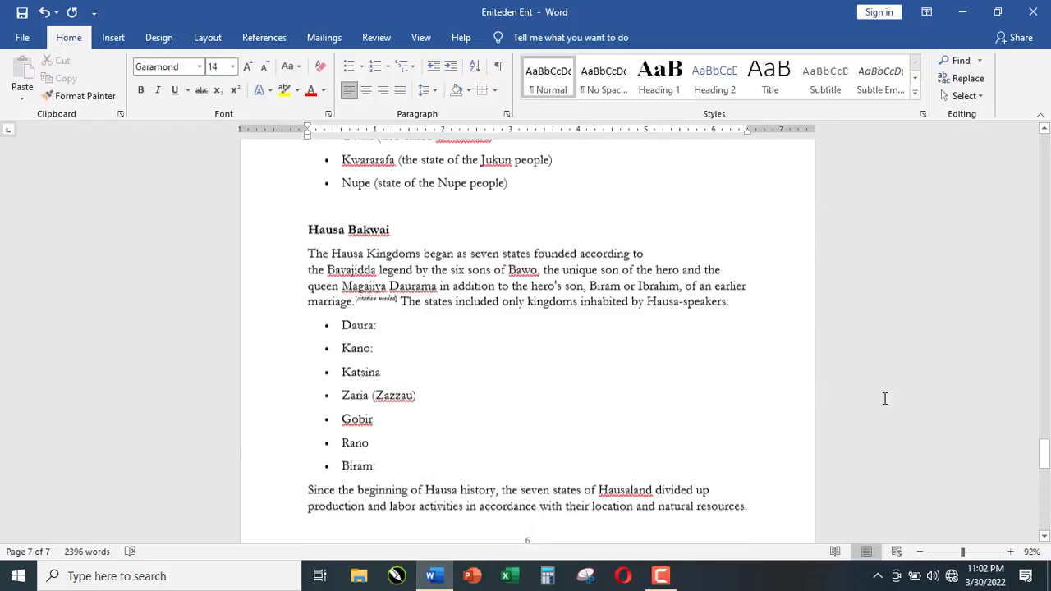
drag(1045, 444, 1046, 144)
scroll(397, 297, down, 2)
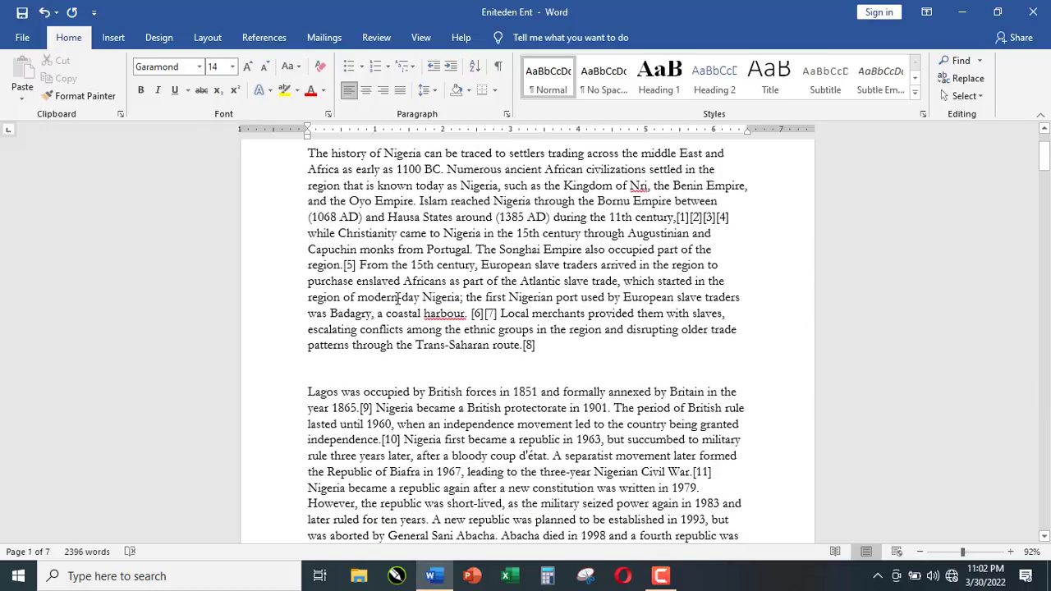
scroll(396, 297, up, 1)
scroll(397, 297, up, 1)
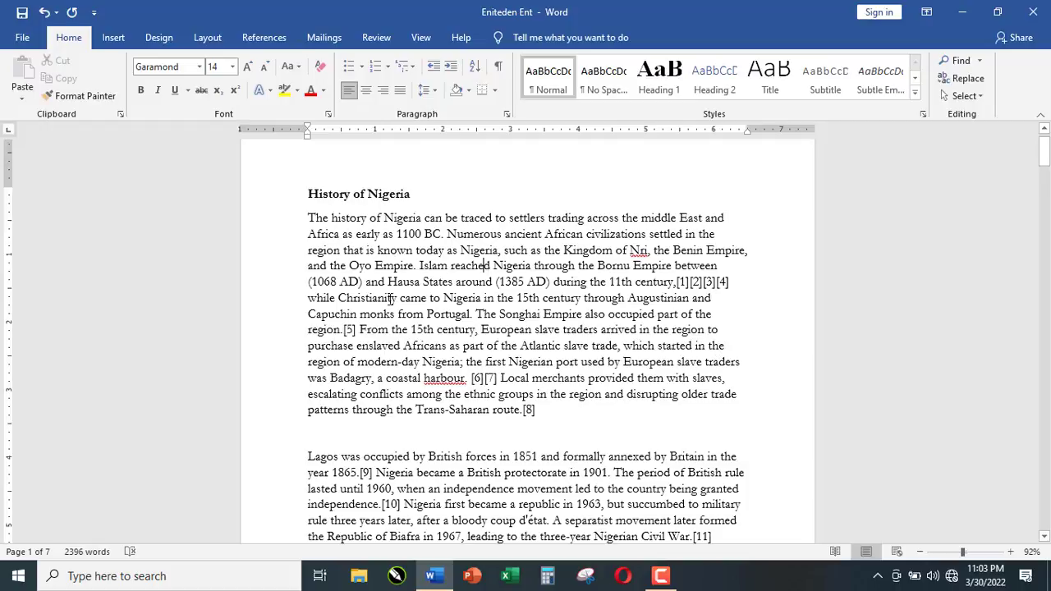
scroll(385, 302, up, 1)
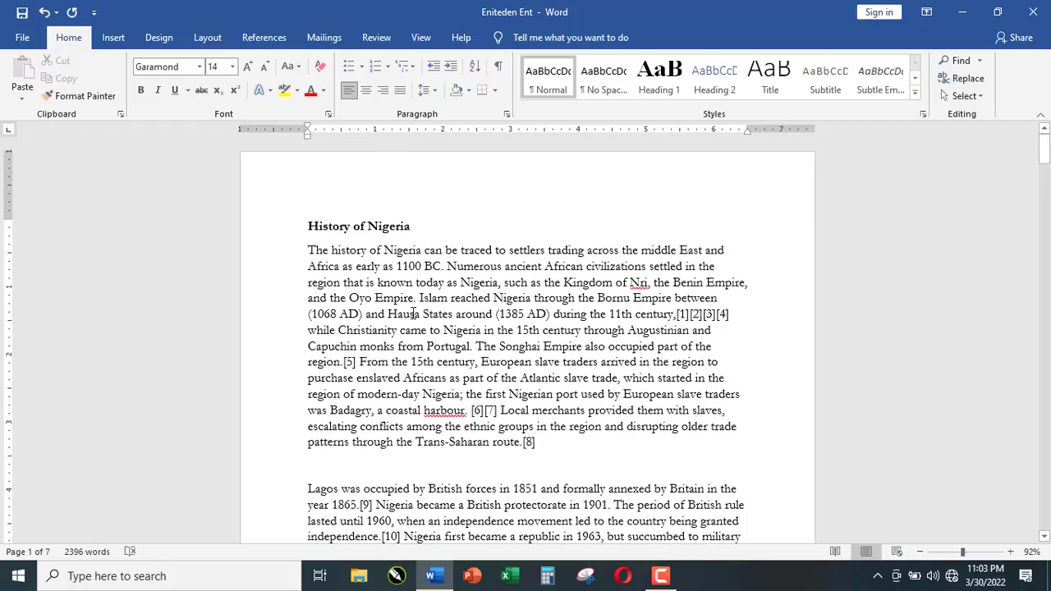
key(ctrl+a)
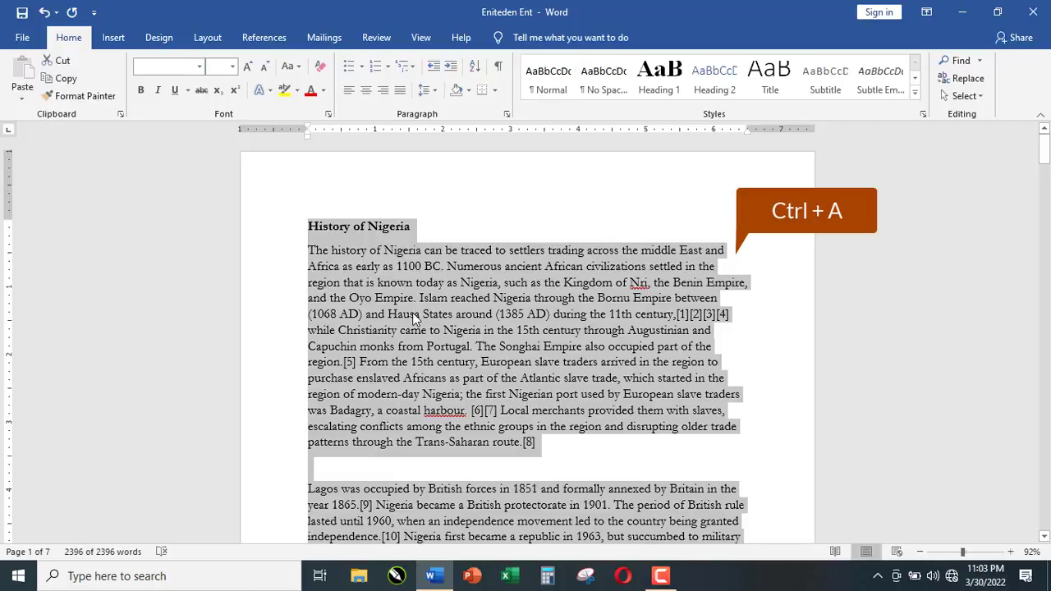
click(402, 92)
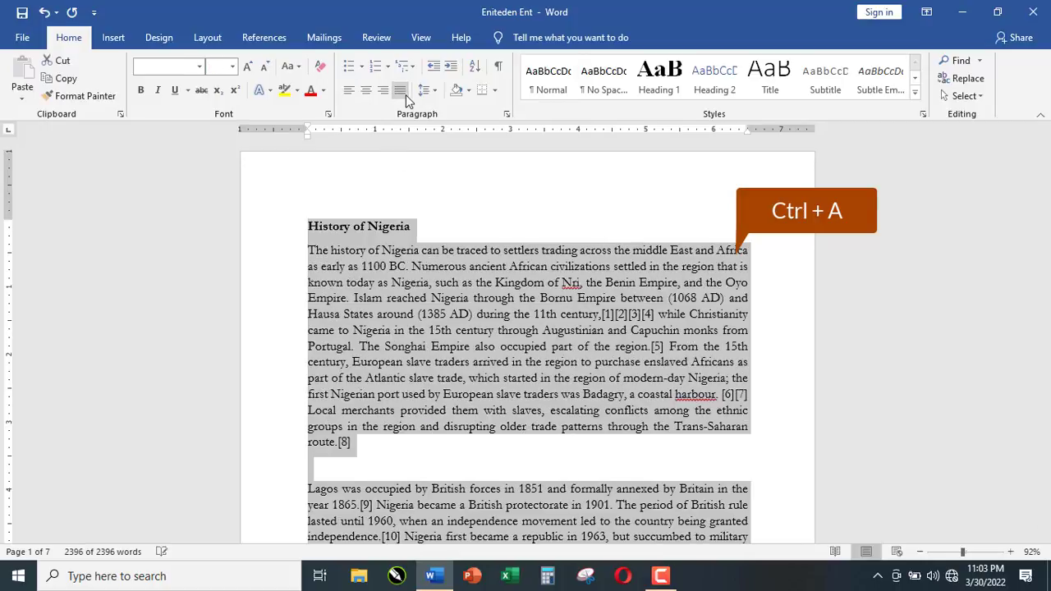
click(670, 332)
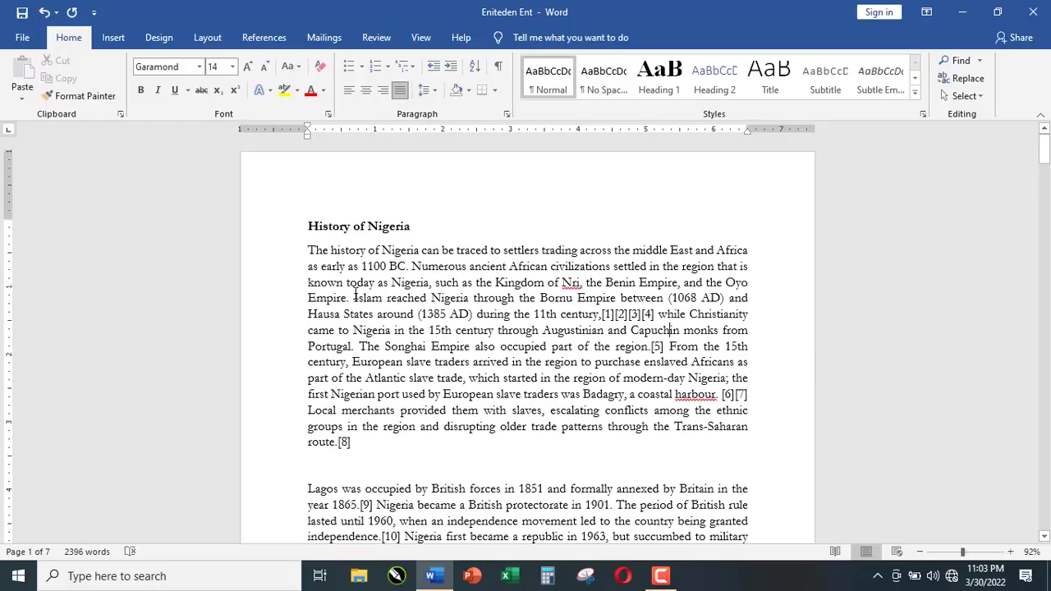
Apply the Heading 1 style to the "History of Nigeria" title and Heading 2 to the "Prehistory" heading
drag(310, 228, 415, 228)
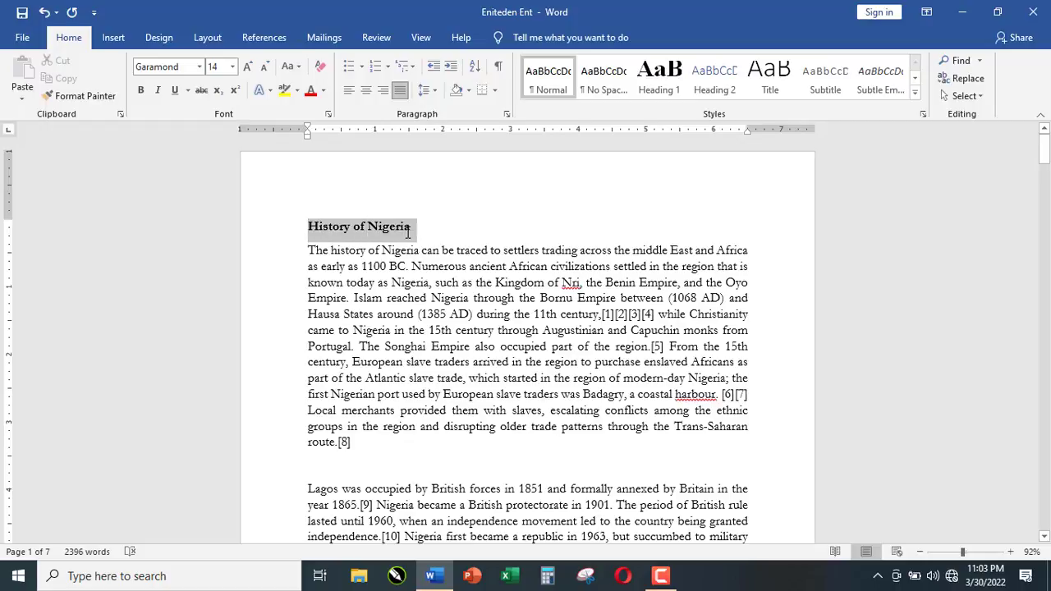
click(659, 78)
scroll(498, 334, down, 8)
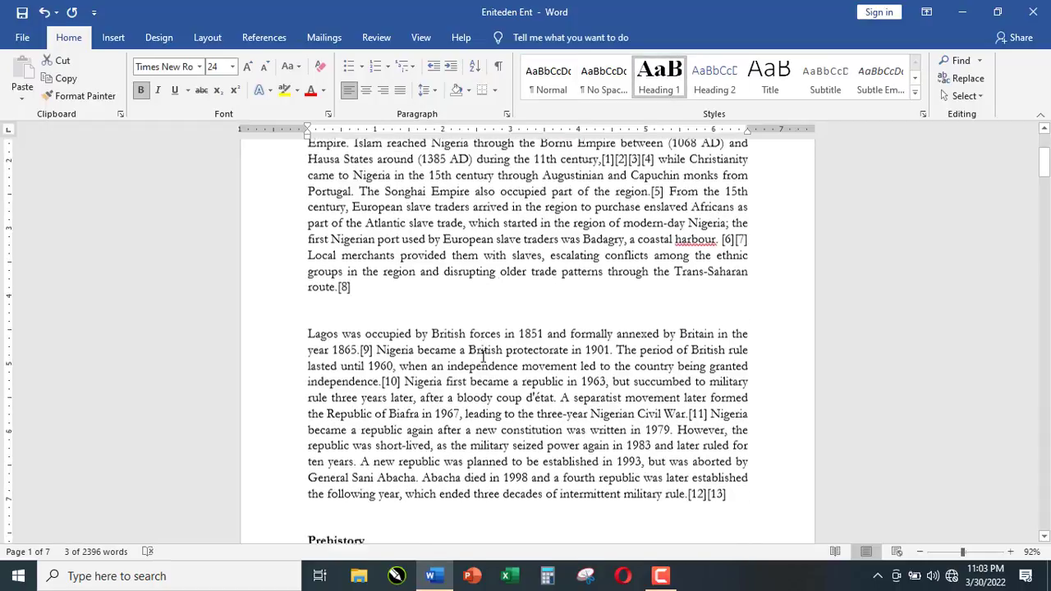
drag(386, 356, 294, 353)
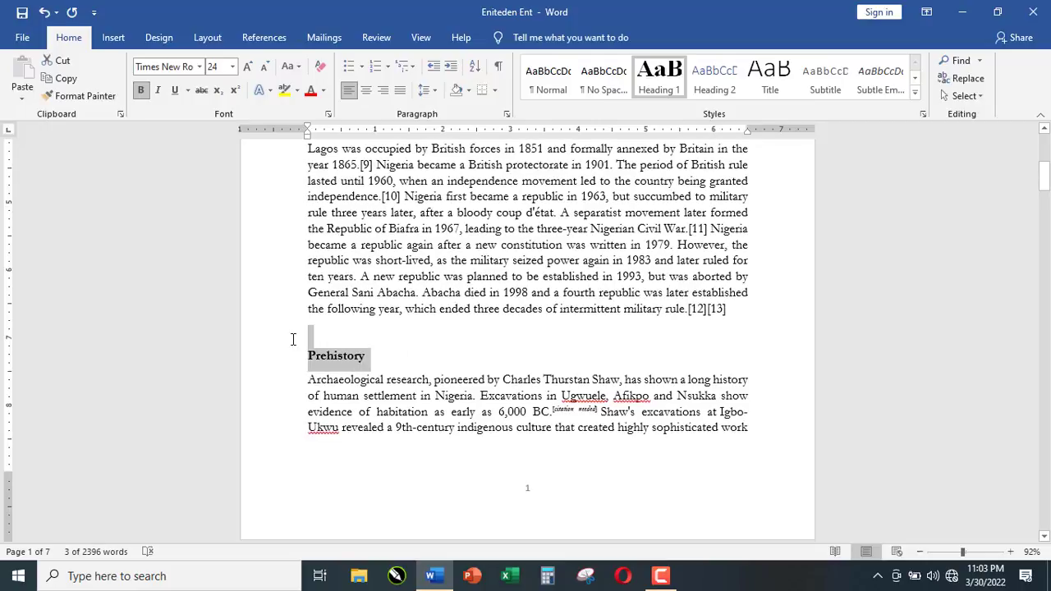
click(528, 300)
Apply the Heading 1 style to the "Nok Culture and early Iron Age" heading on page 2
scroll(528, 299, down, 7)
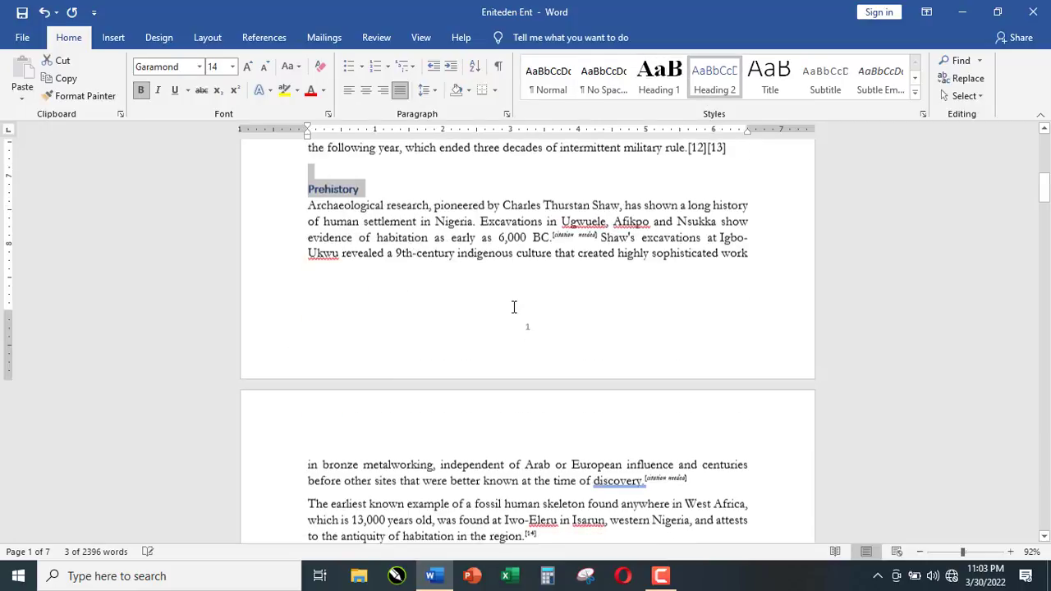
scroll(515, 312, down, 6)
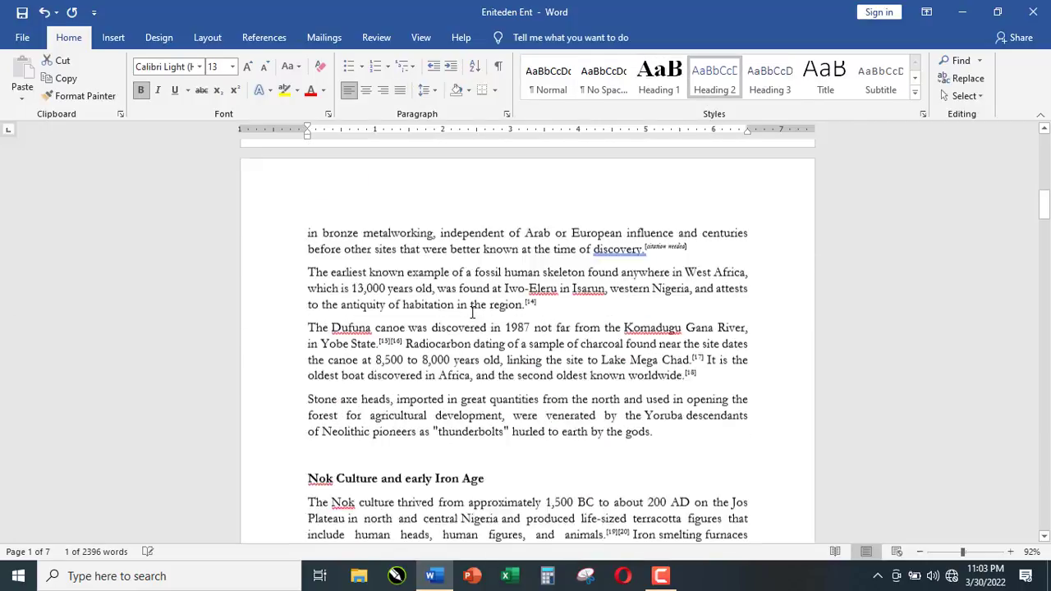
drag(486, 289, 435, 289)
drag(324, 280, 308, 277)
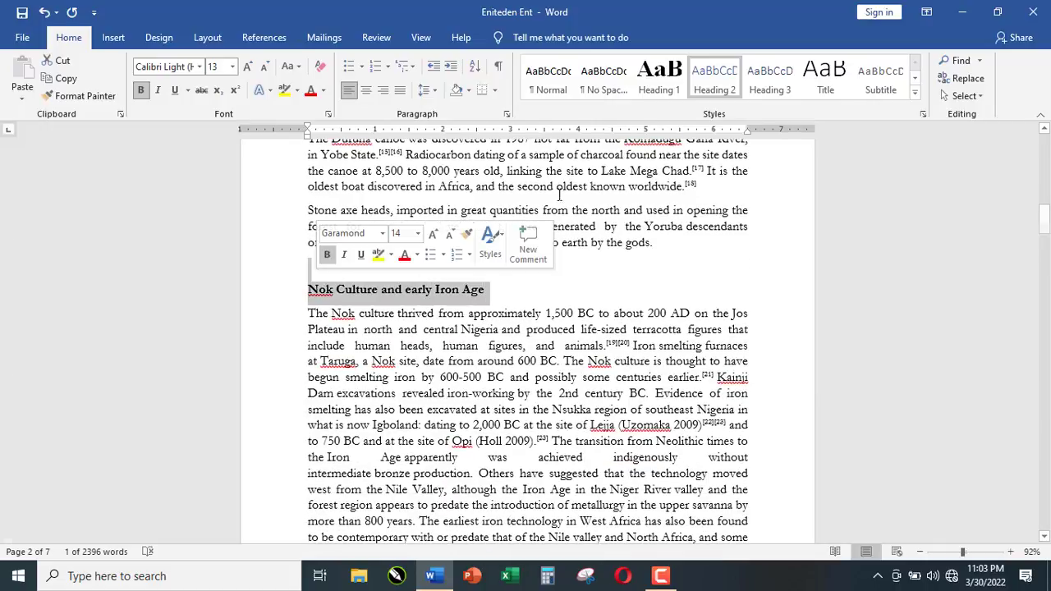
click(669, 89)
Apply the Heading 1 style to the "Savanna states" heading on page 3
scroll(565, 261, down, 9)
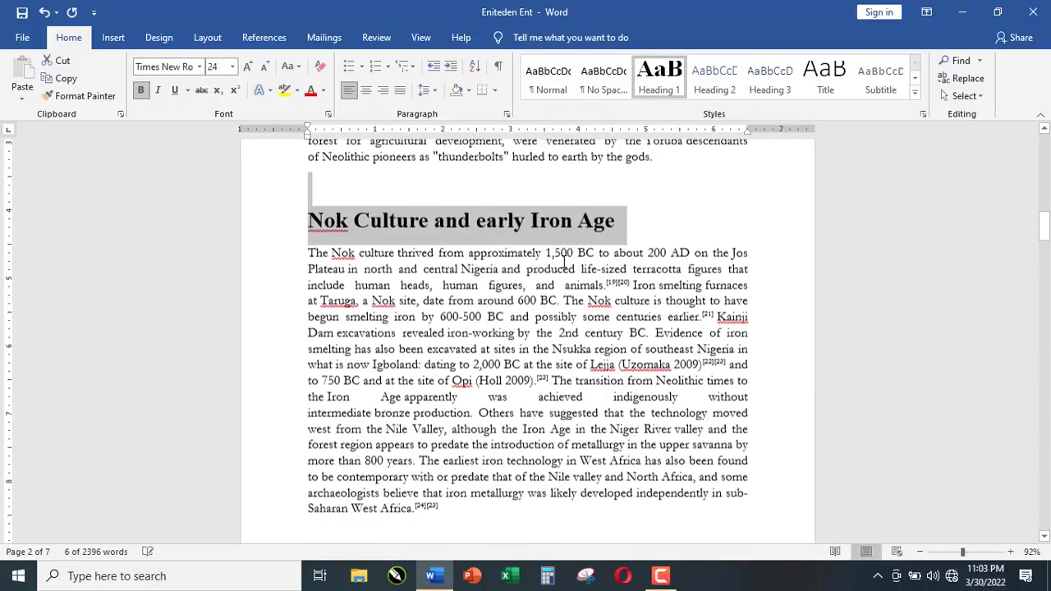
scroll(563, 261, down, 1)
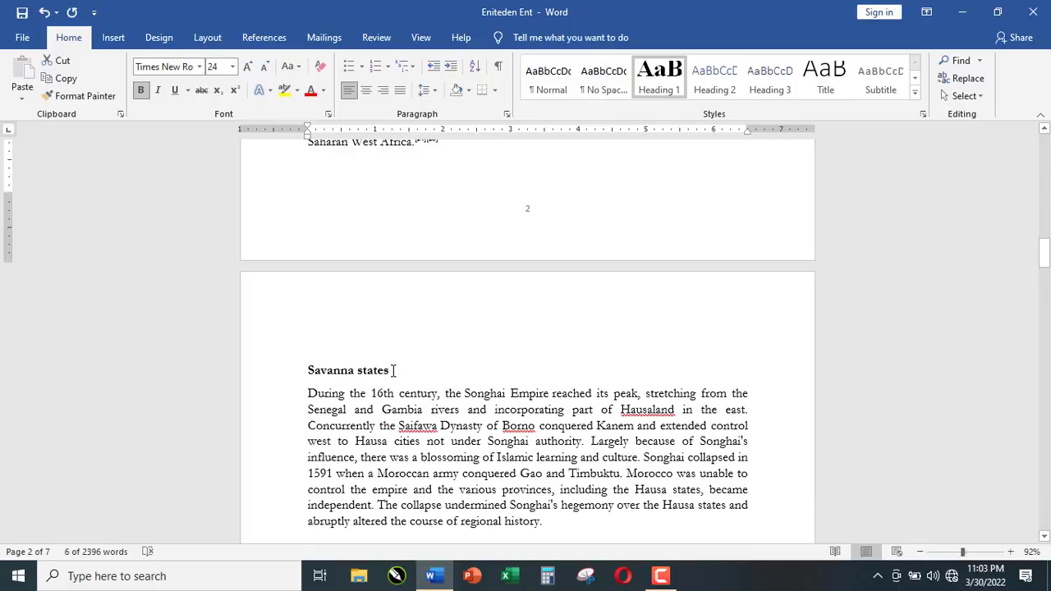
drag(392, 370, 307, 347)
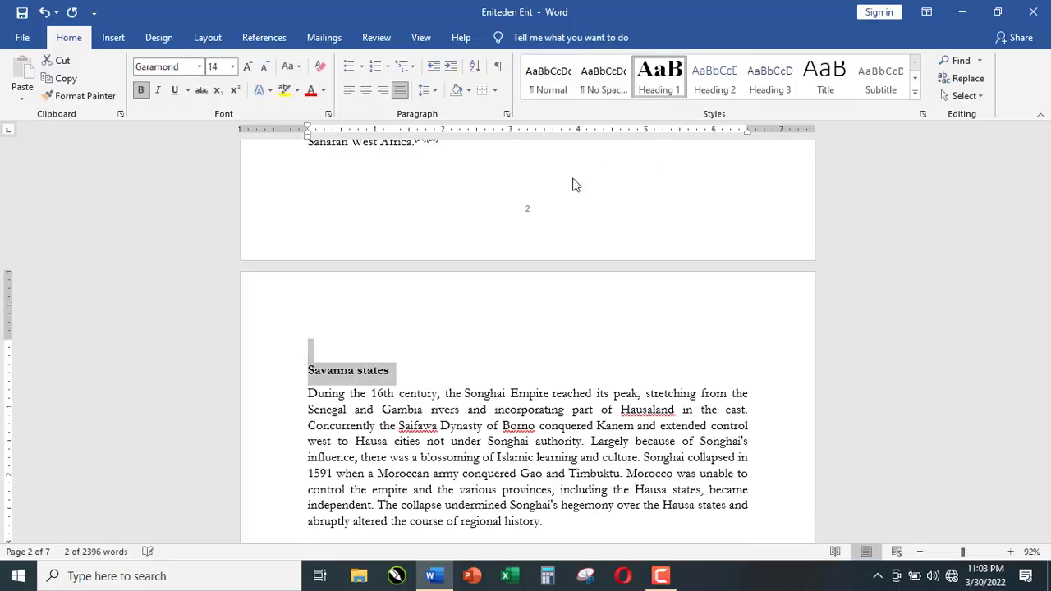
click(659, 82)
Apply the Heading 1 style to the "Oyo and Benin" heading
scroll(452, 364, down, 6)
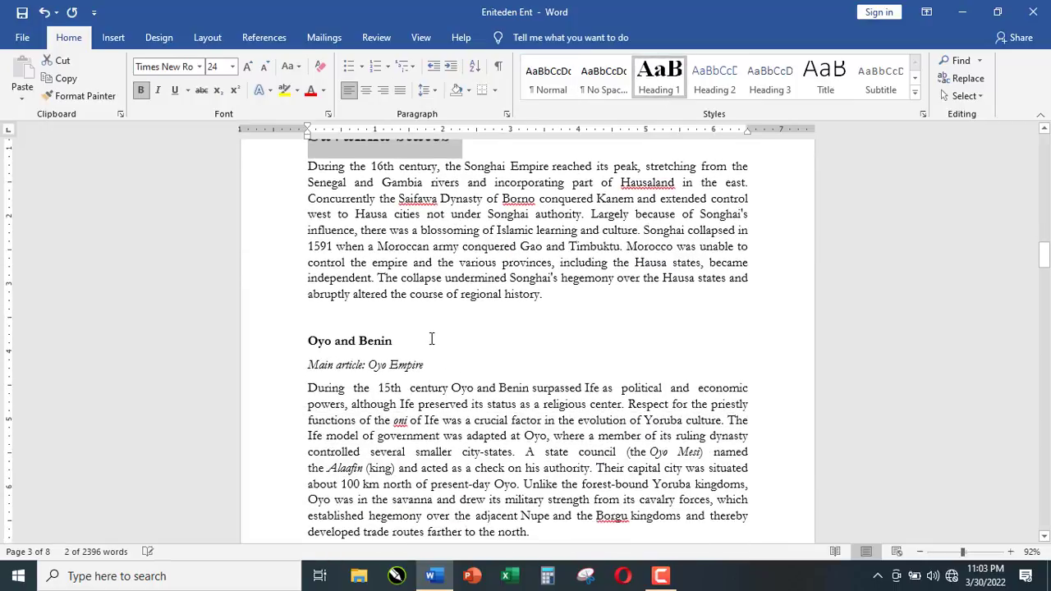
drag(398, 340, 309, 319)
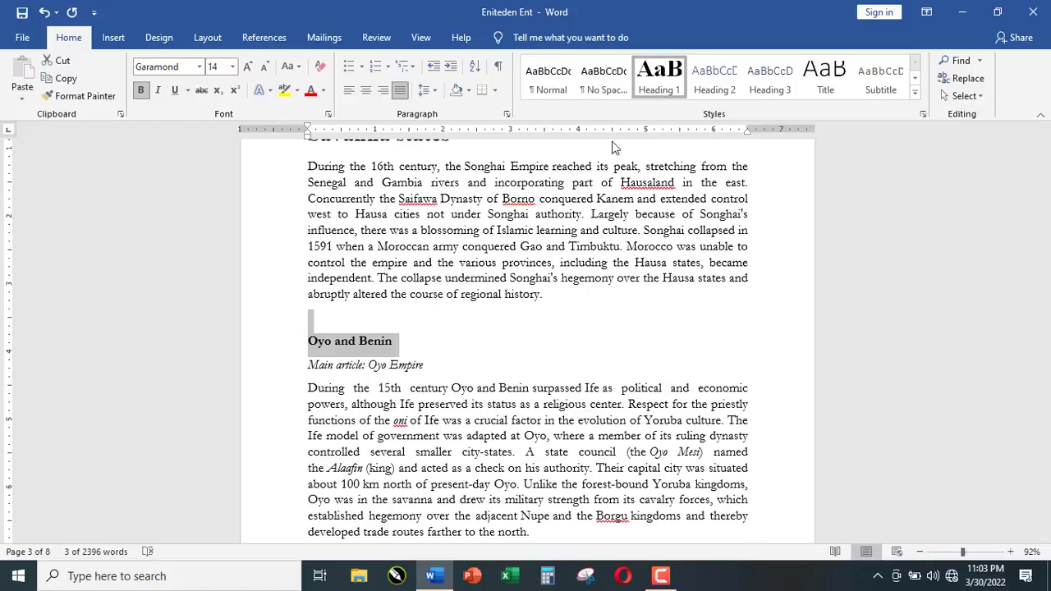
click(659, 82)
Apply the Heading 2 style to the "Main article: Oyo Empire" line below the Oyo and Benin heading
scroll(424, 364, down, 5)
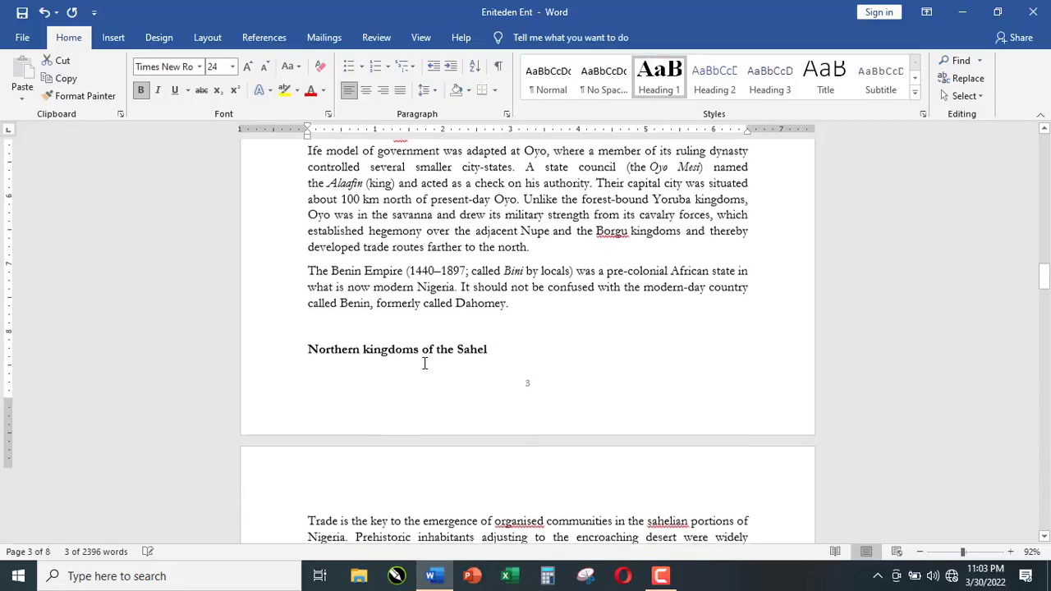
scroll(425, 364, up, 3)
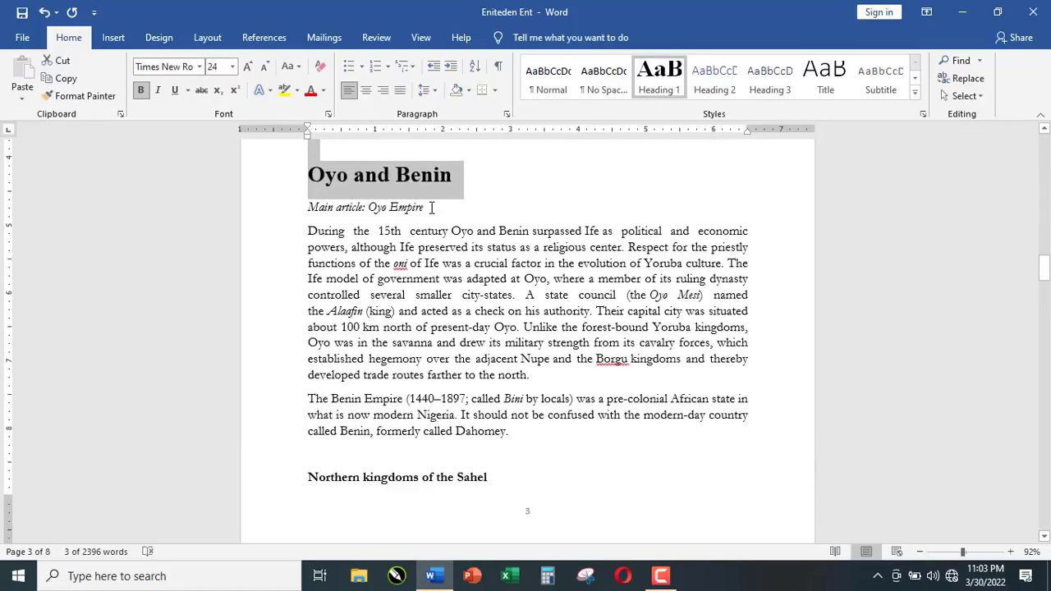
drag(431, 207, 307, 201)
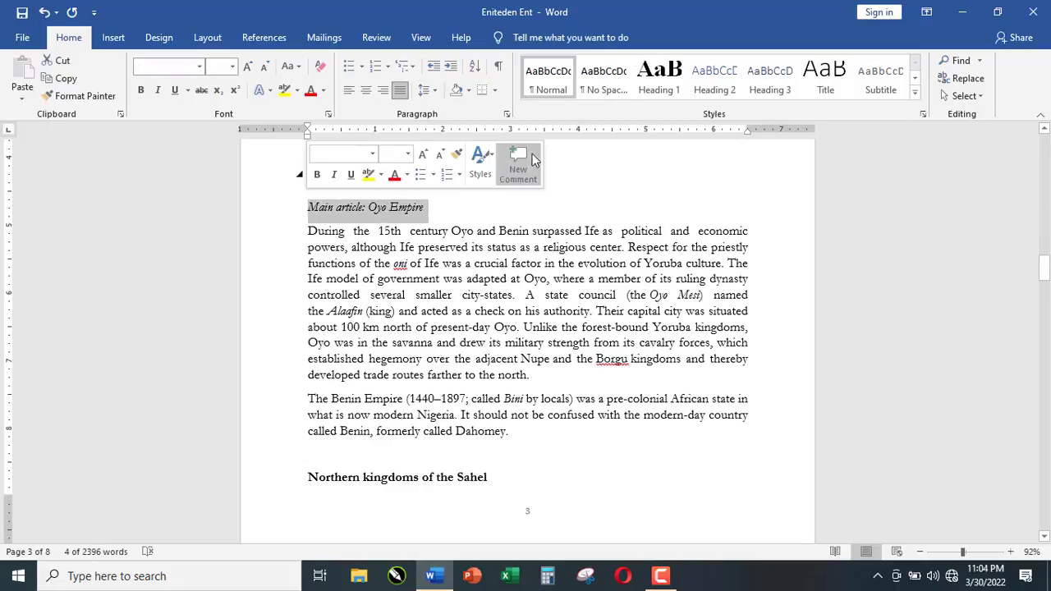
click(711, 82)
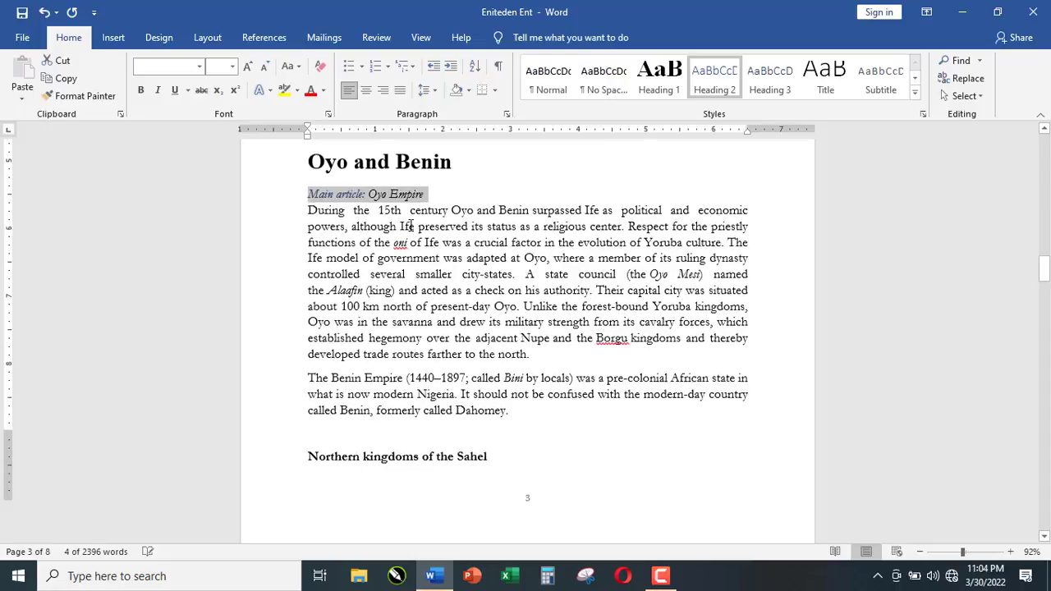
Insert a page break before the "Northern kingdoms of the Sahel" heading at the end of page 3
scroll(438, 253, down, 5)
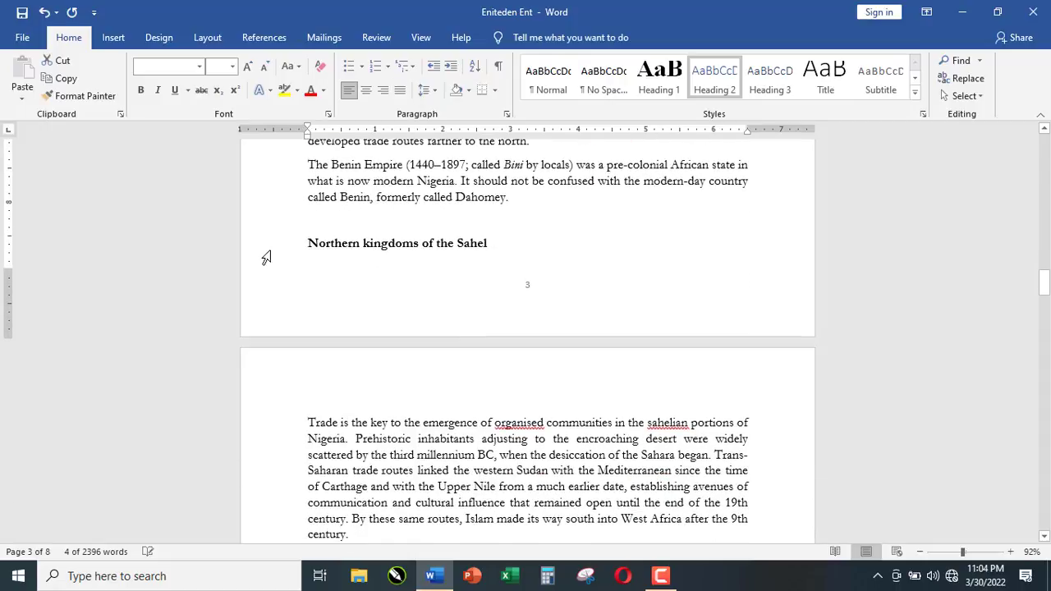
click(311, 239)
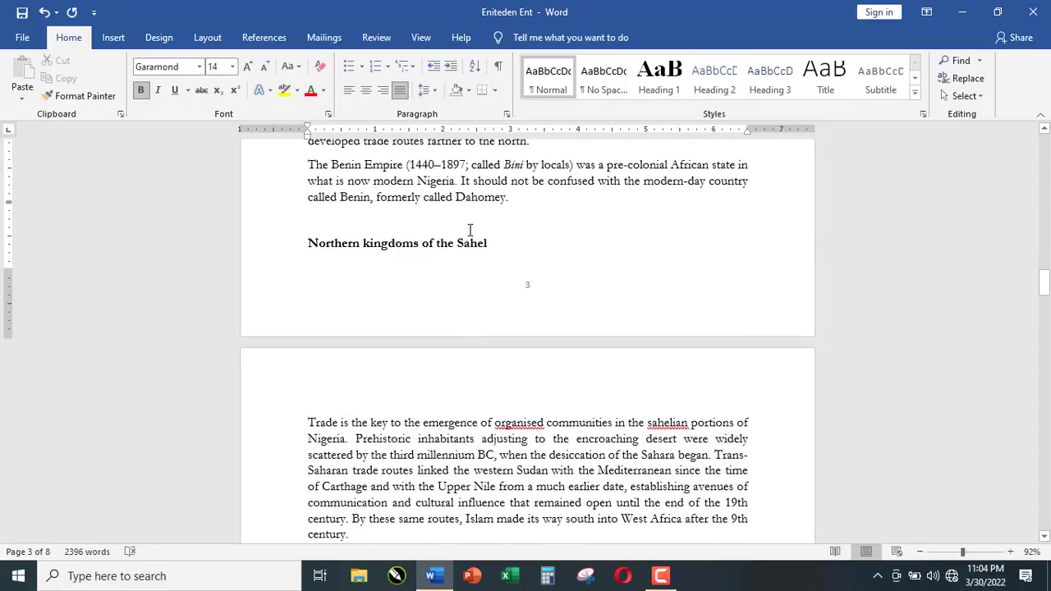
key(ctrl+Return)
Apply the Heading 1 style to the "Northern kingdoms of the Sahel" heading on page 4
scroll(432, 337, down, 2)
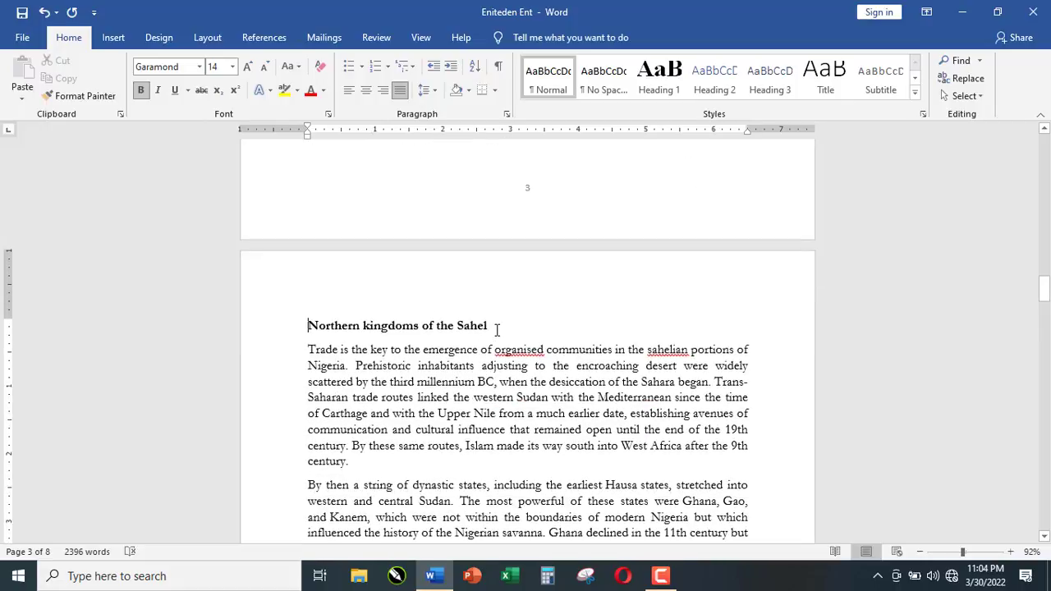
drag(493, 327, 288, 316)
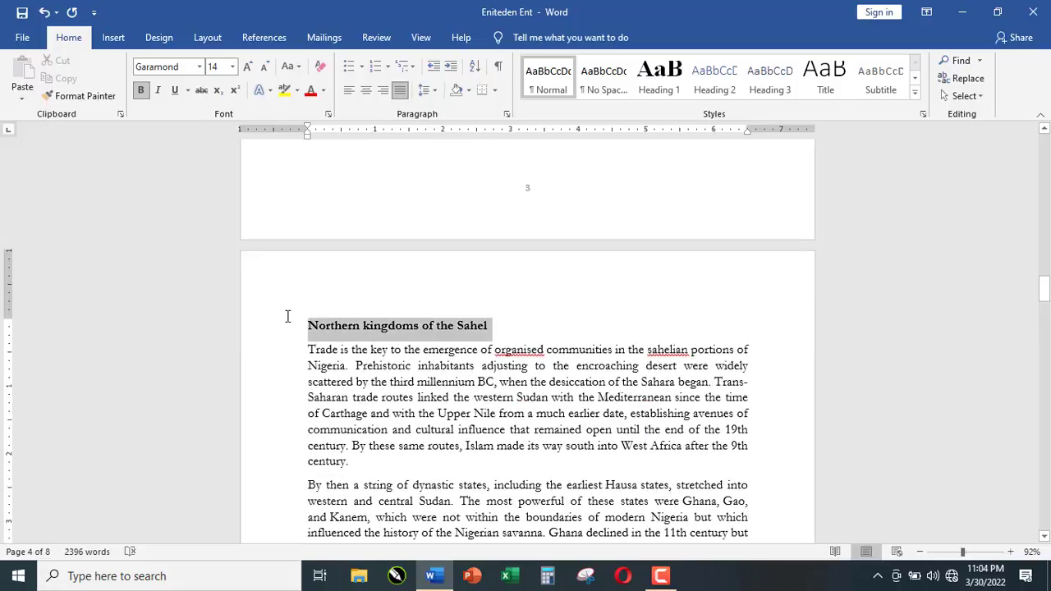
click(659, 82)
scroll(507, 425, down, 10)
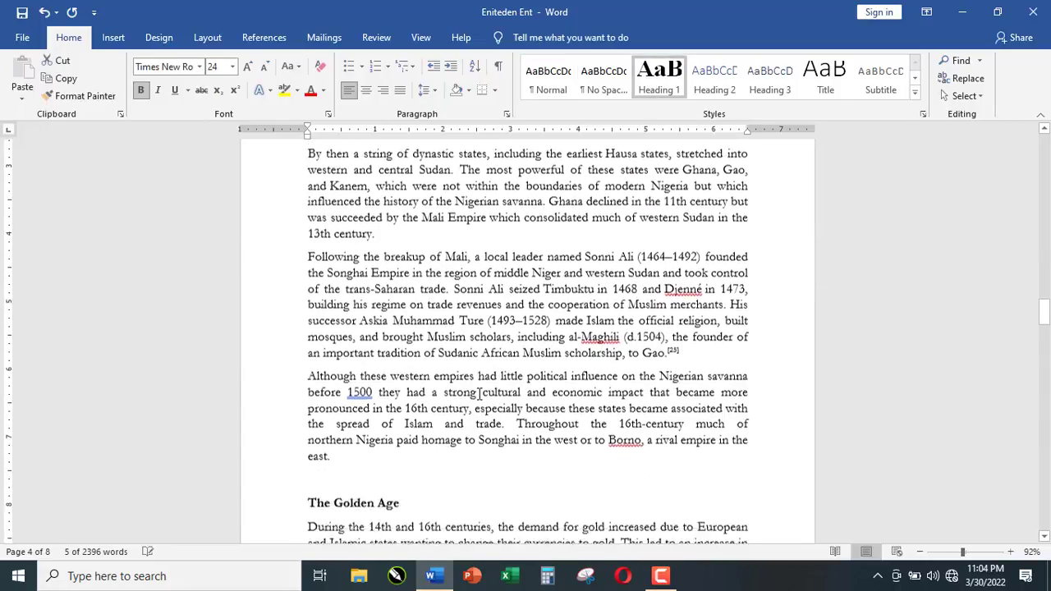
Apply the Heading 1 style to the "The Golden Age" heading at the end of page 4
drag(402, 364, 305, 364)
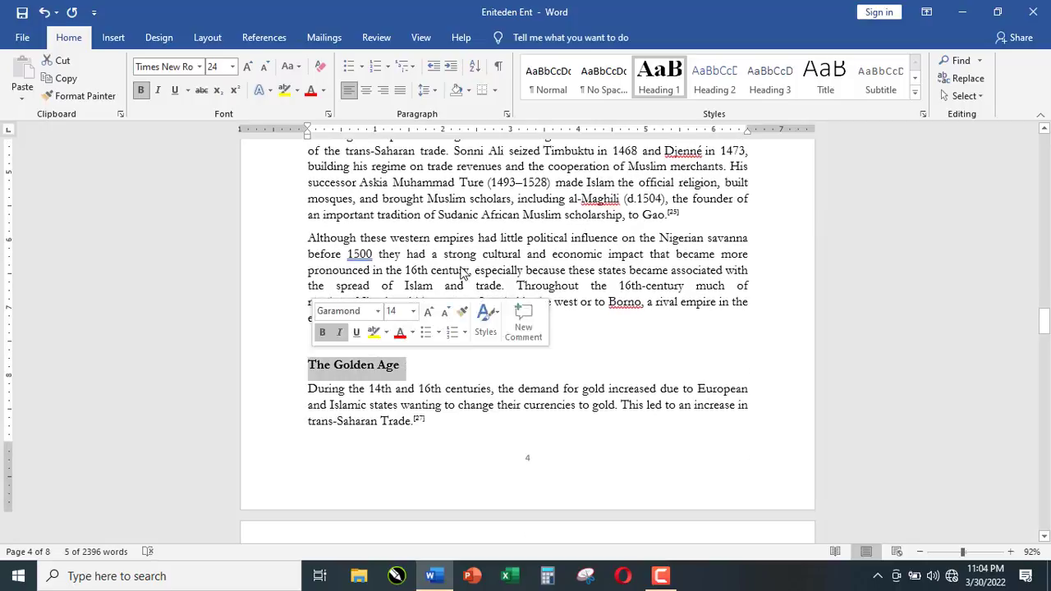
click(665, 76)
scroll(410, 356, down, 5)
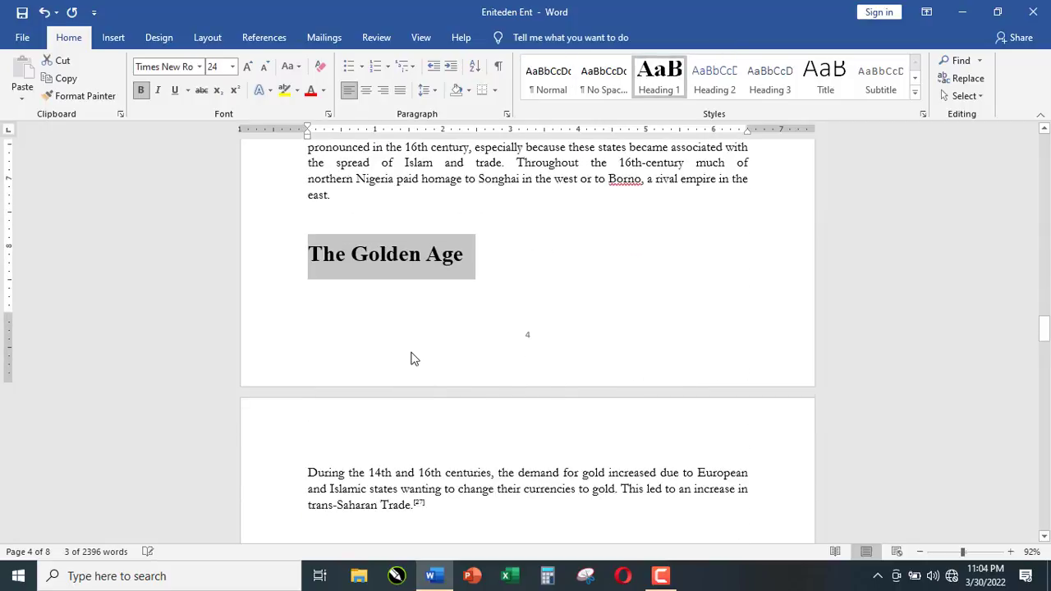
Add blank lines above the "The Golden Age" heading until it moves to the start of page 5 with its paragraph
scroll(386, 271, up, 2)
click(334, 216)
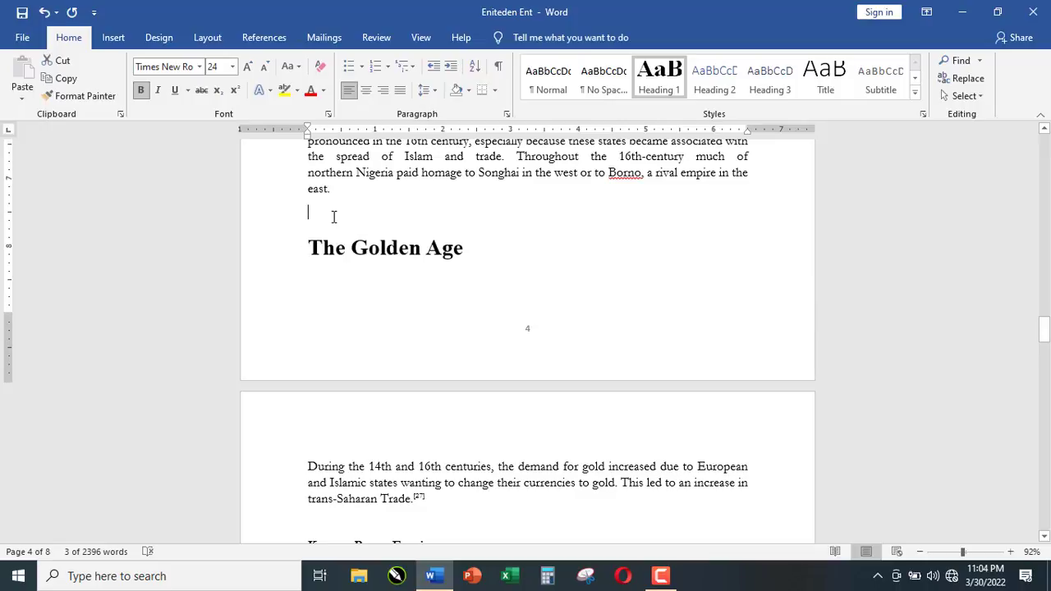
key(Return)
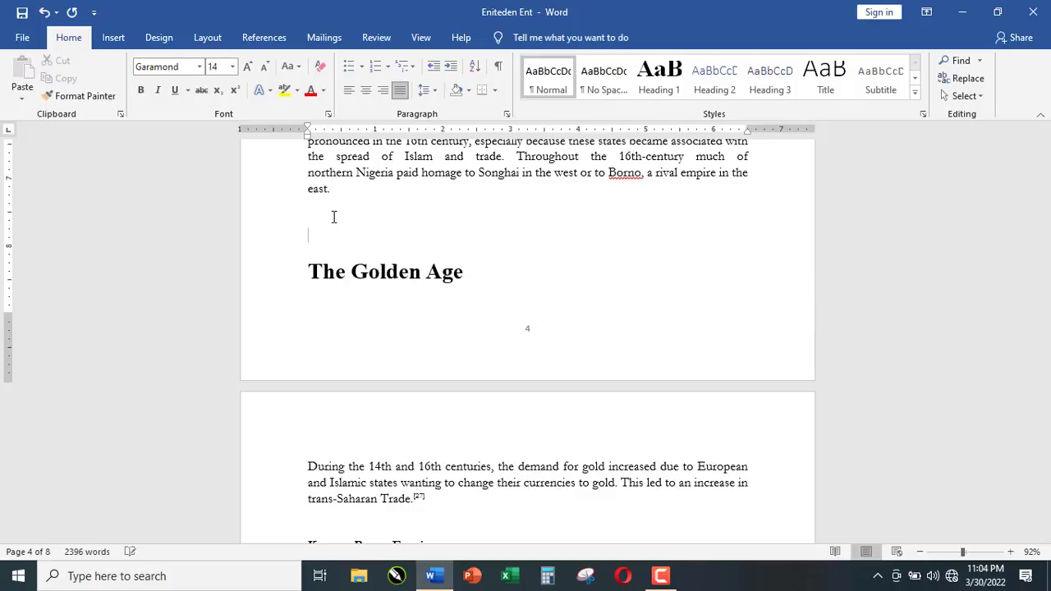
key(Return)
key(Return)
key(Return)
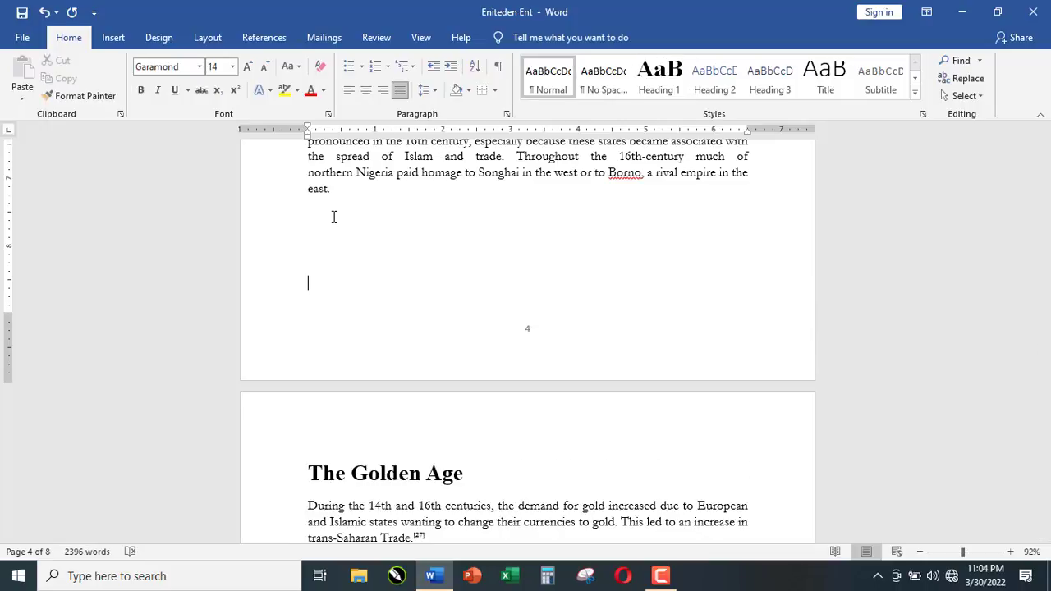
Apply the Heading 1 style to the "Kanem–Bornu Empire" heading on page 5
scroll(333, 216, down, 5)
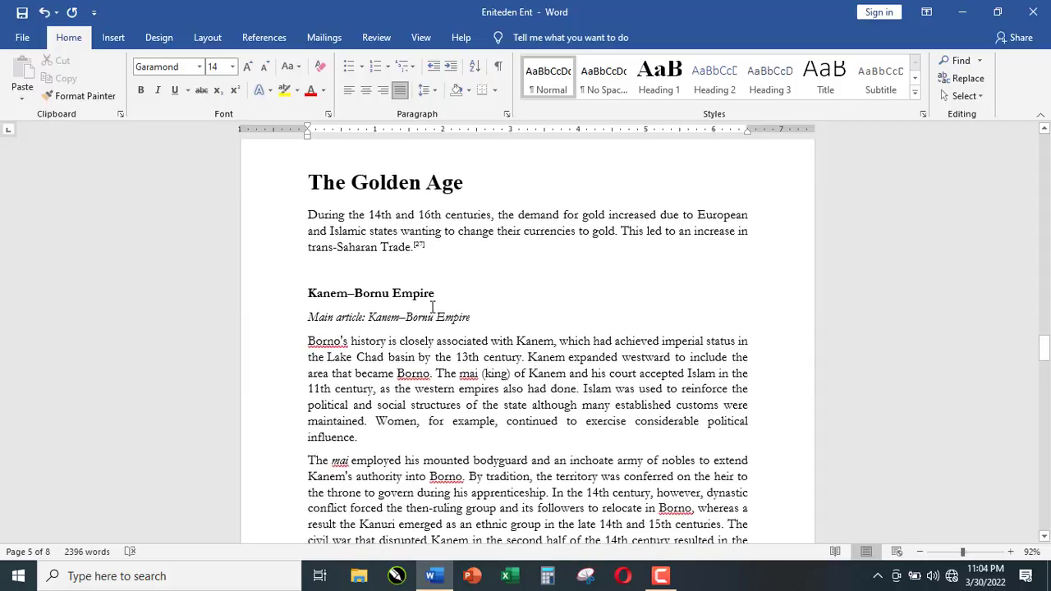
click(275, 289)
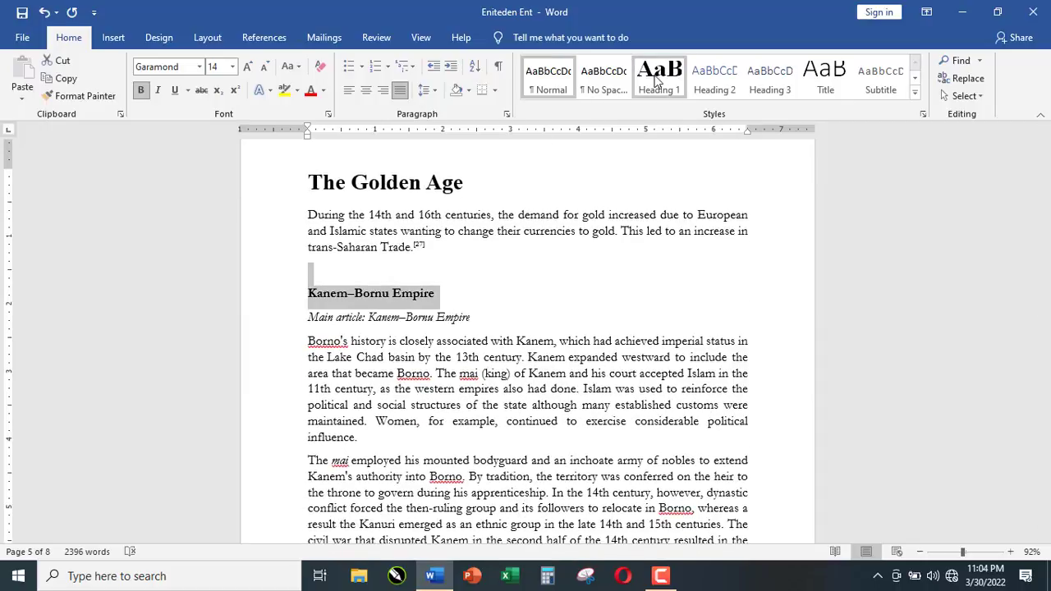
click(658, 78)
Apply the Heading 2 style to the "Main article: Kanem–Bornu Empire" line
click(468, 353)
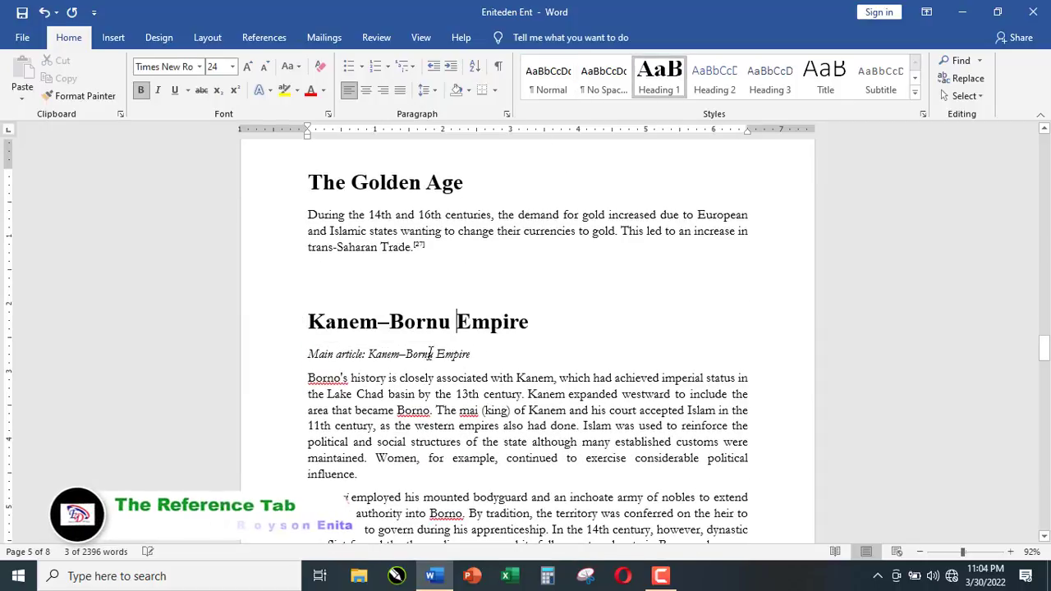
mouse_move(464, 353)
mouse_down()
mouse_move(312, 349)
mouse_move(313, 358)
mouse_move(472, 355)
mouse_up()
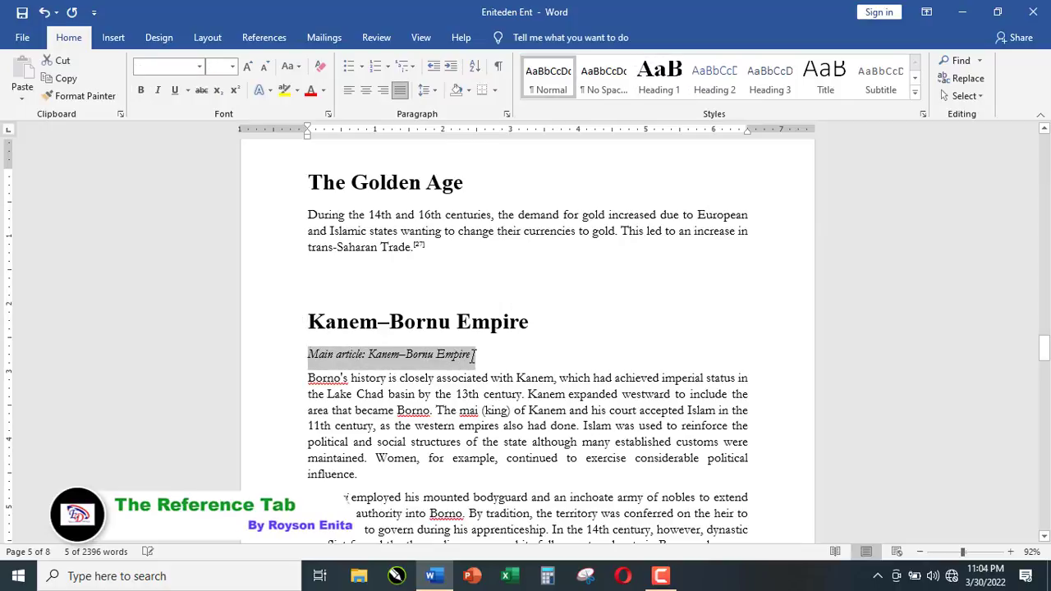
click(714, 78)
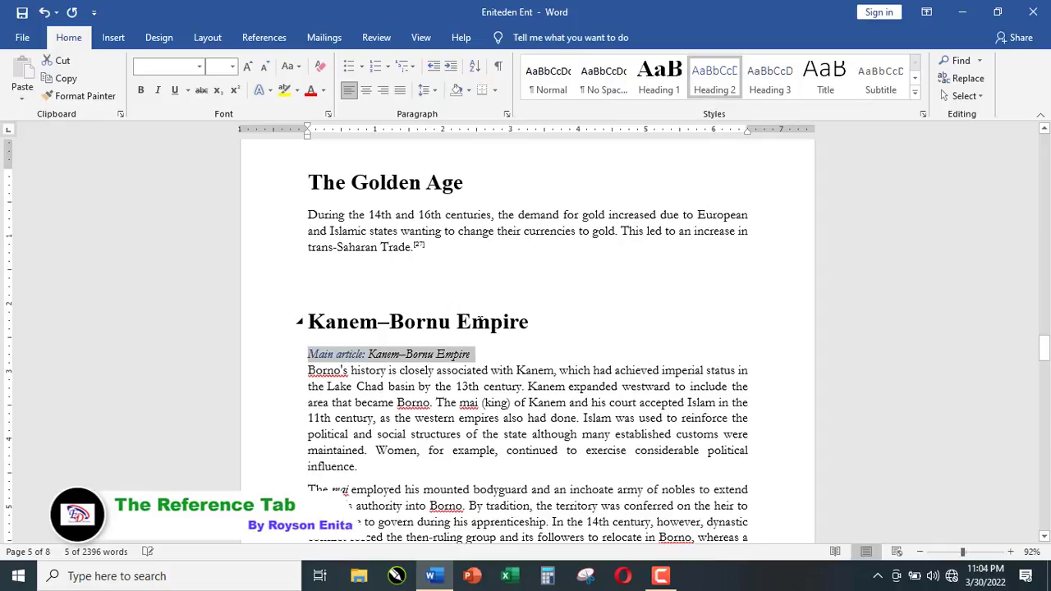
Apply the Heading 1 style to the "Hausa Kingdoms" heading and the blank line above it at the end of page 5
scroll(480, 323, down, 2)
scroll(480, 322, down, 6)
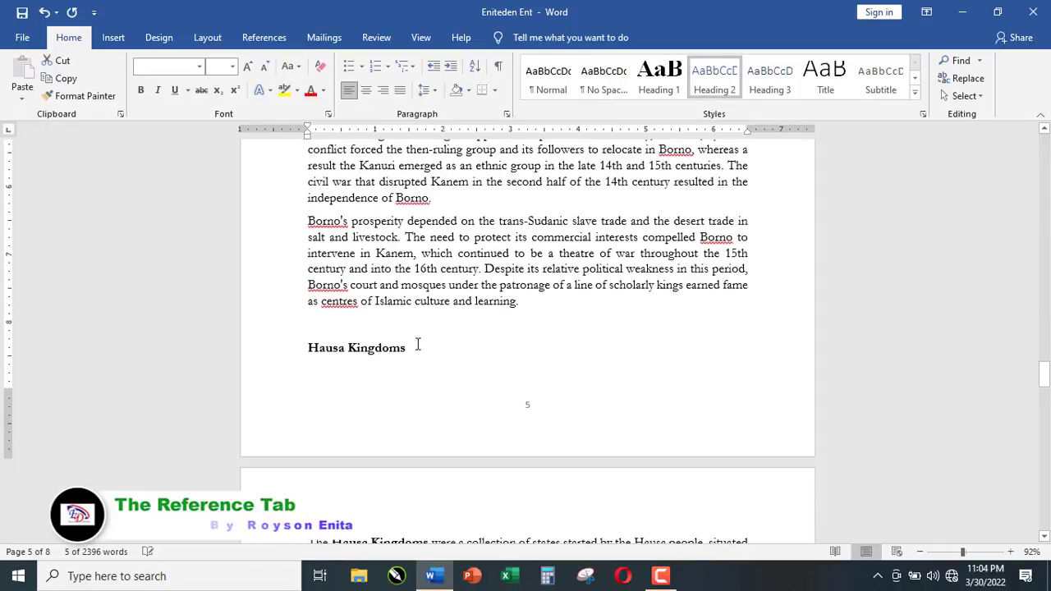
drag(414, 349, 308, 331)
click(659, 78)
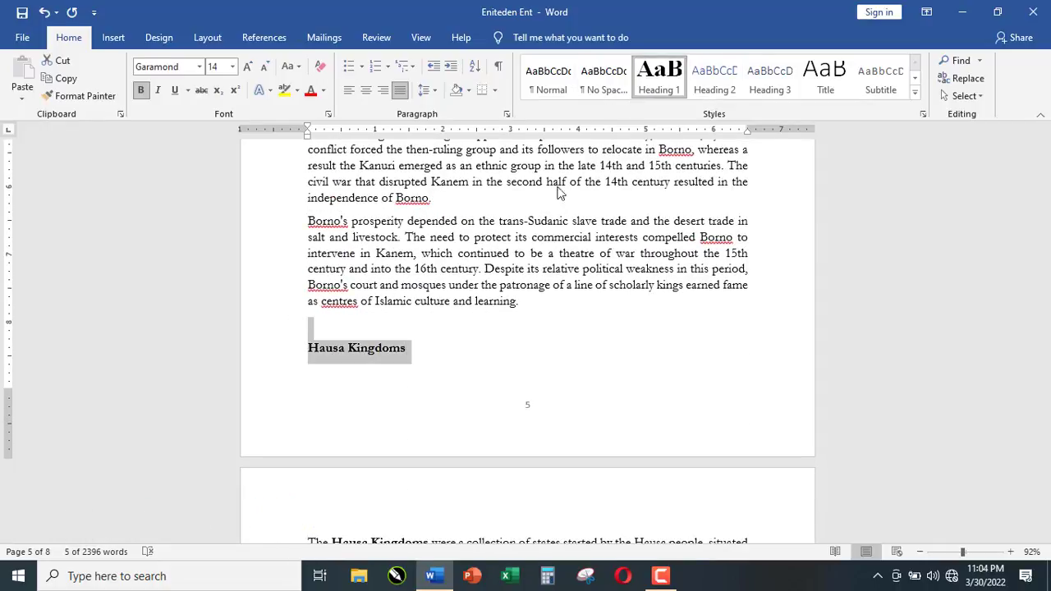
scroll(410, 271, down, 2)
click(380, 203)
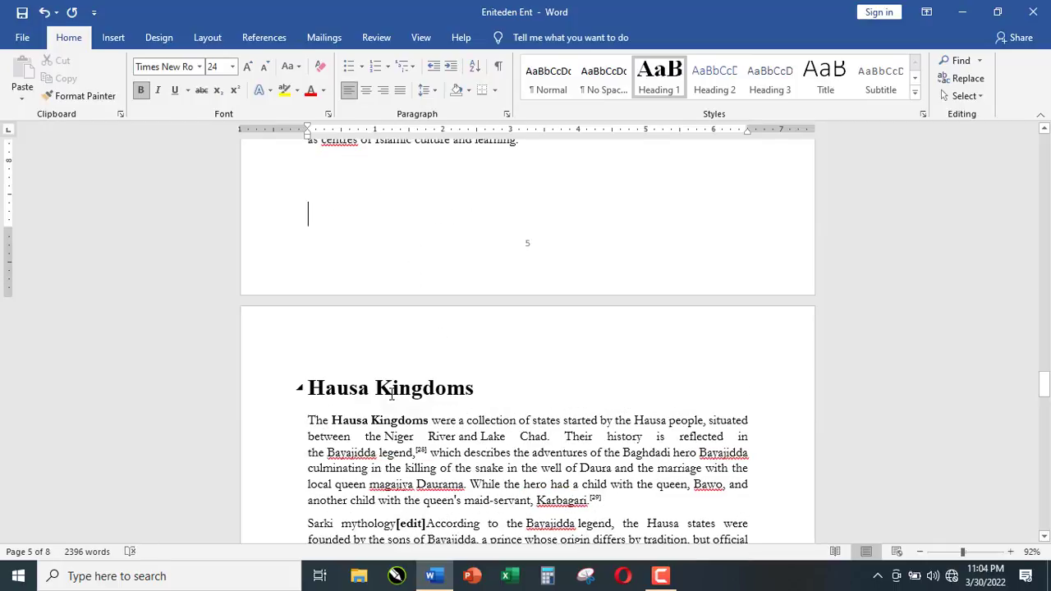
Delete two blank lines above the "Banza Bakwai" heading on page 6 and apply the Heading 1 style to it
scroll(320, 416, down, 7)
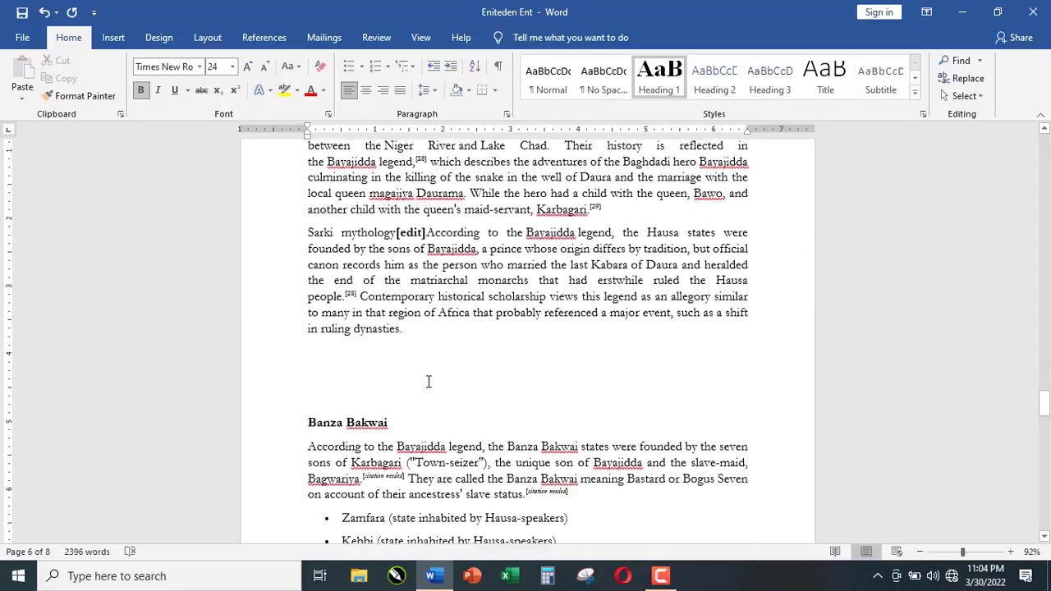
click(372, 279)
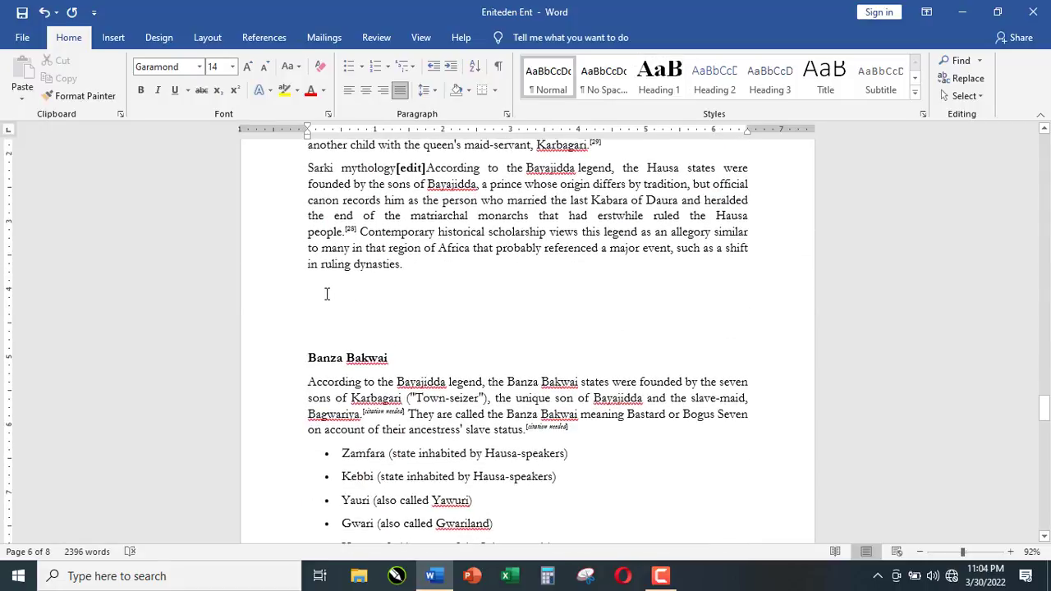
key(Delete)
key(Delete)
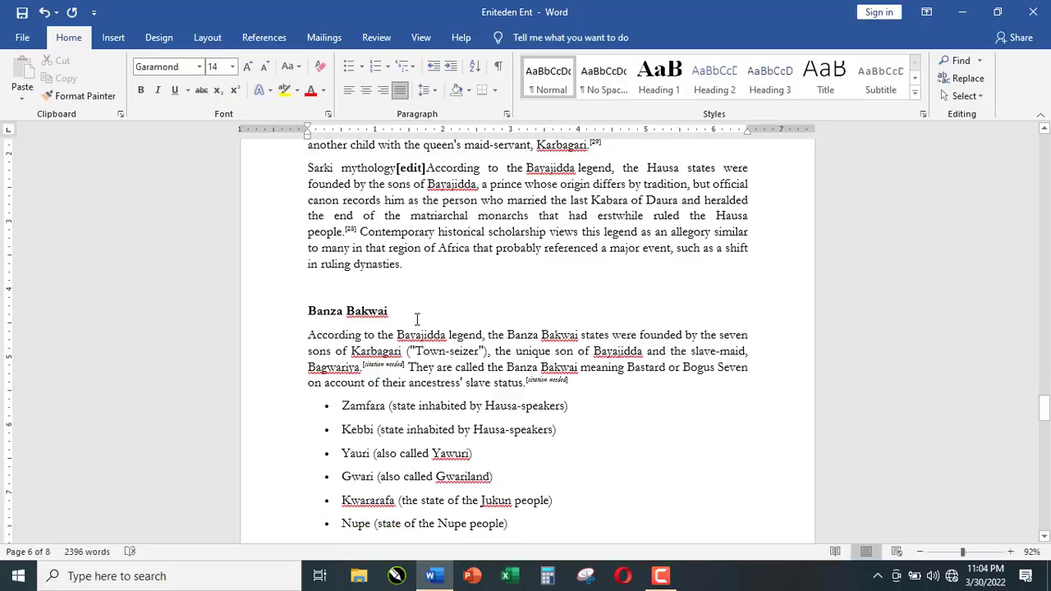
drag(375, 318, 308, 313)
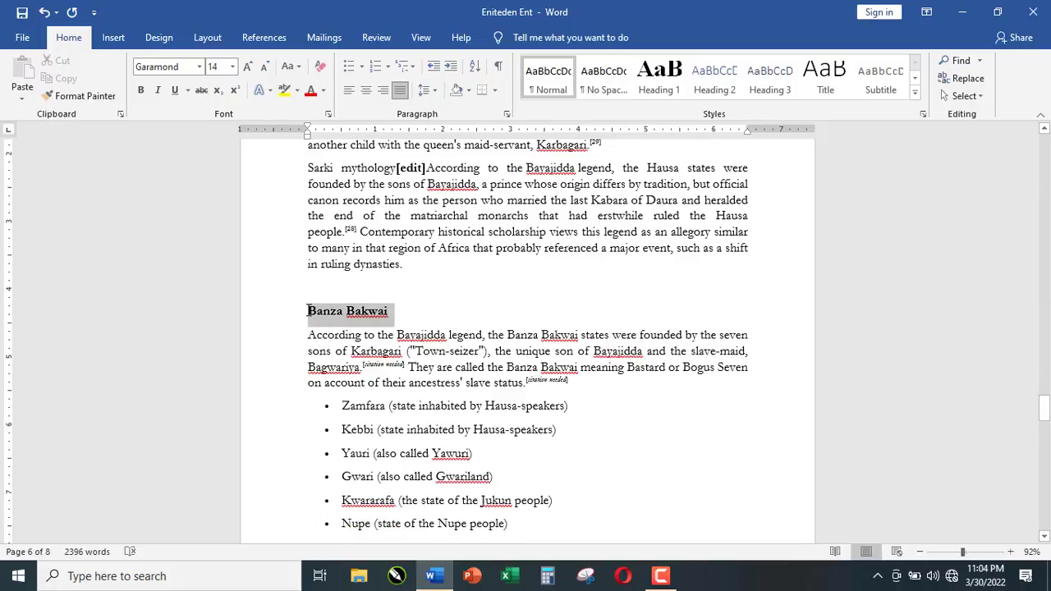
click(657, 82)
Apply the Heading 2 style to the "Hausa Bakwai" heading below the bulleted list on page 6
scroll(469, 336, down, 6)
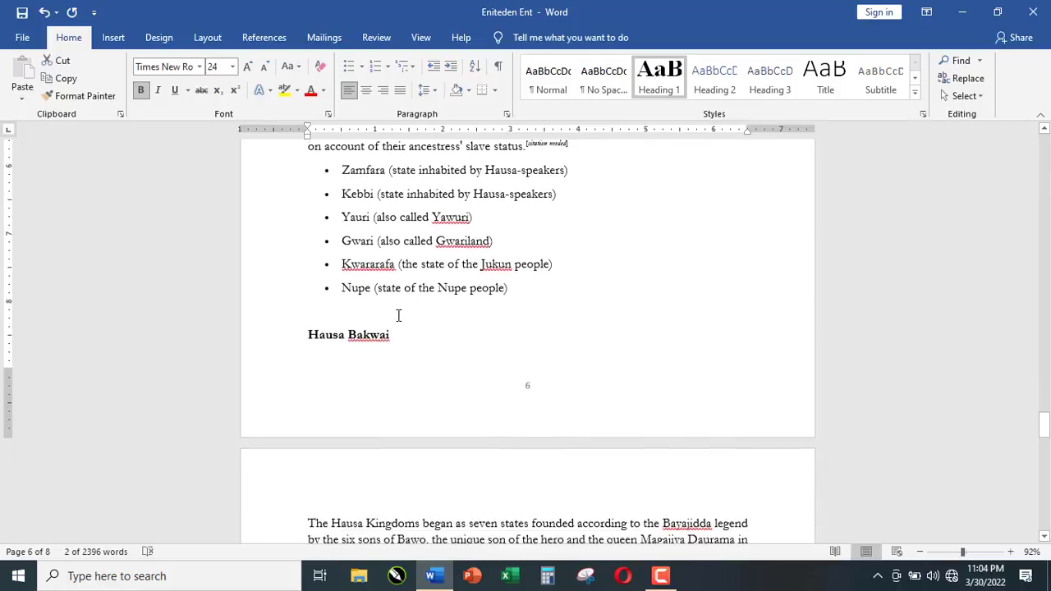
drag(407, 344, 283, 326)
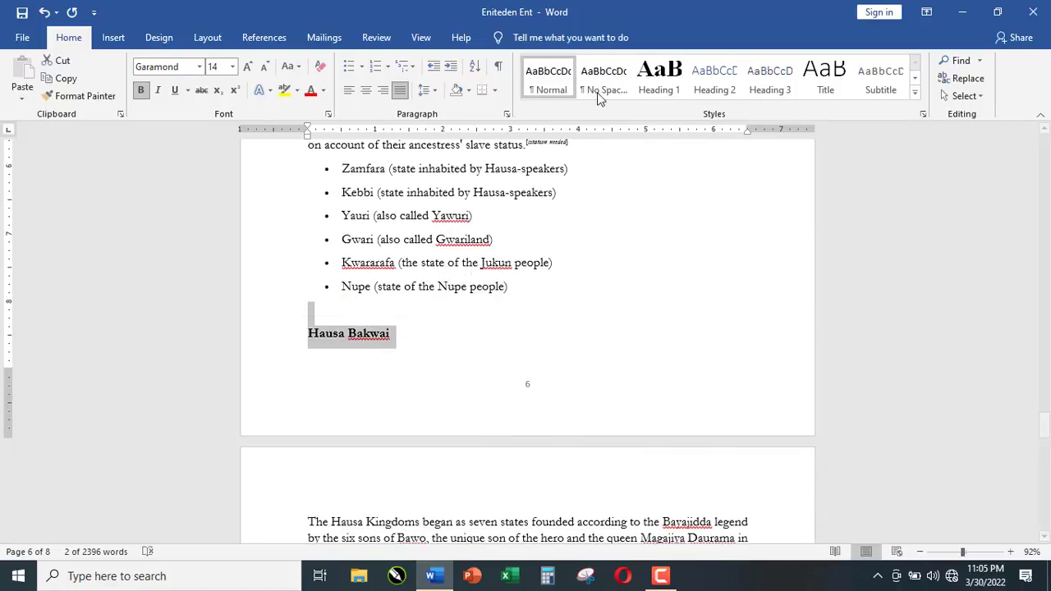
click(712, 92)
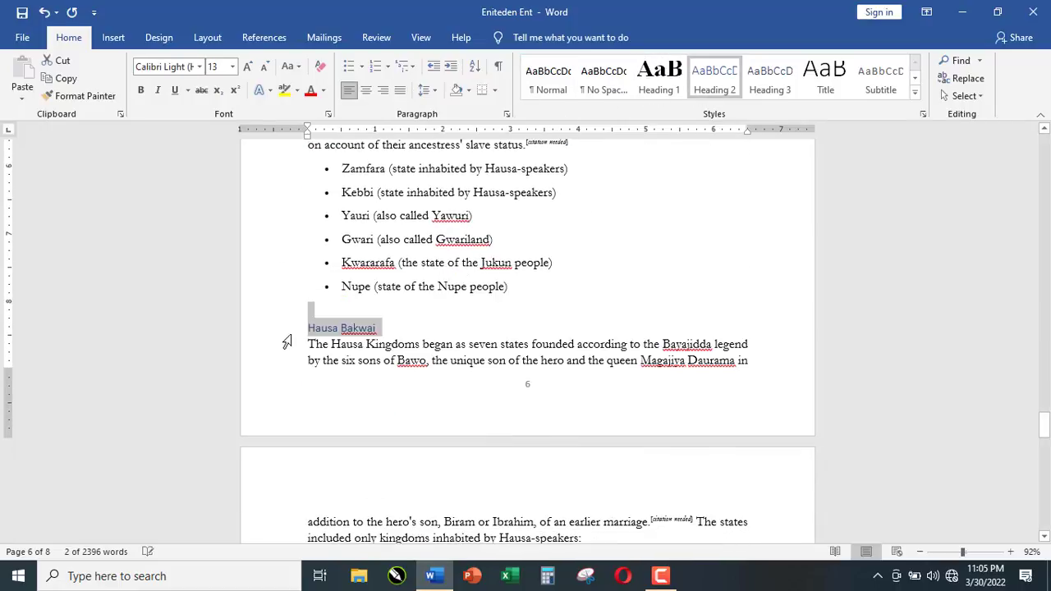
click(307, 310)
Apply the Heading 1 style to the "Zenith" heading on page 8
scroll(311, 327, down, 10)
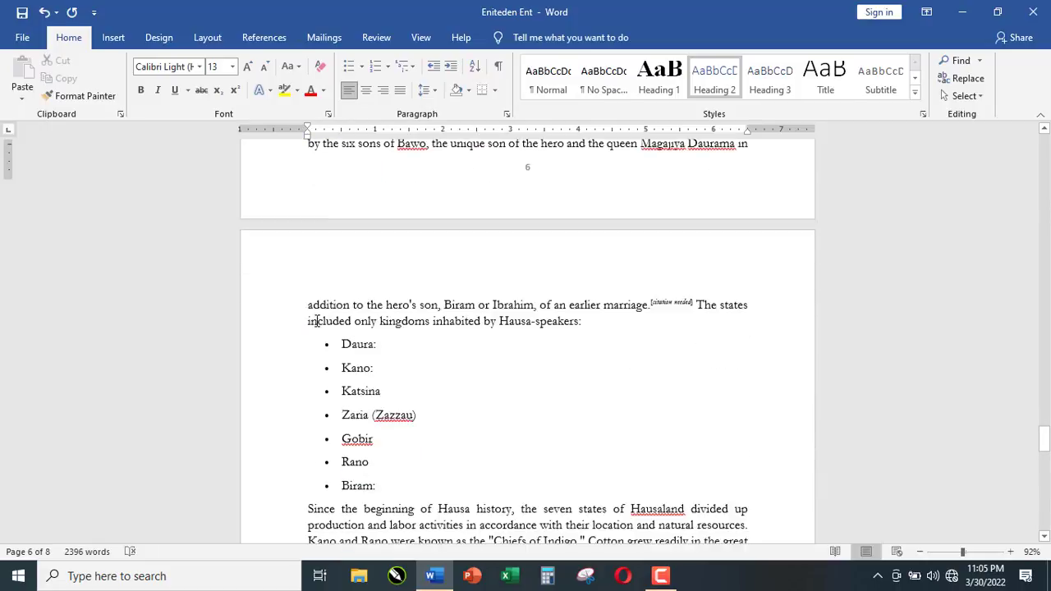
scroll(319, 299, down, 12)
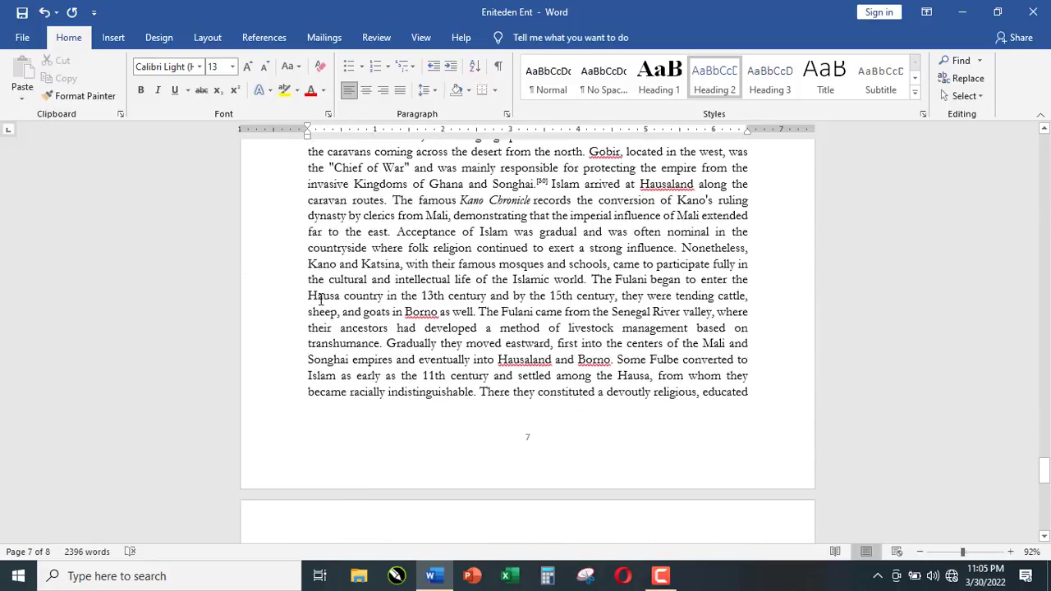
drag(370, 307, 306, 307)
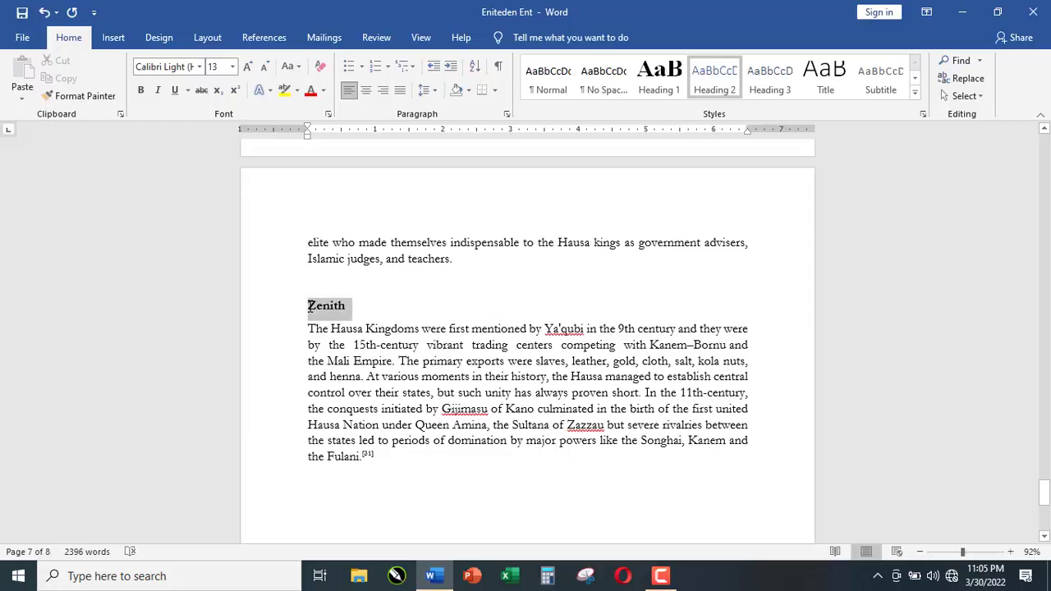
click(727, 89)
click(667, 92)
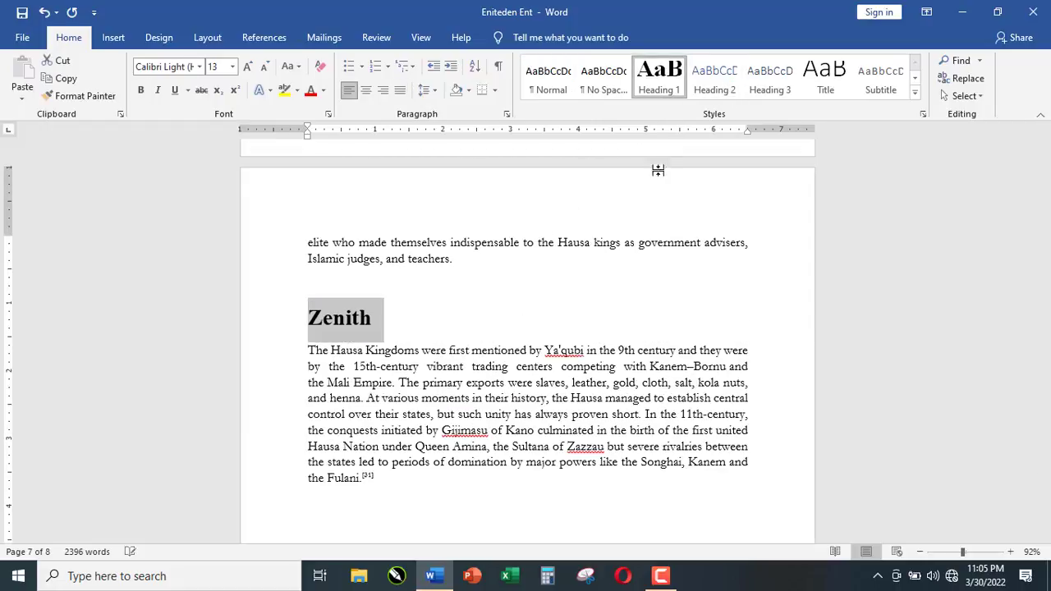
click(390, 351)
Review the styled headings from the end of the document back to the title on page 1
scroll(370, 359, down, 4)
click(374, 359)
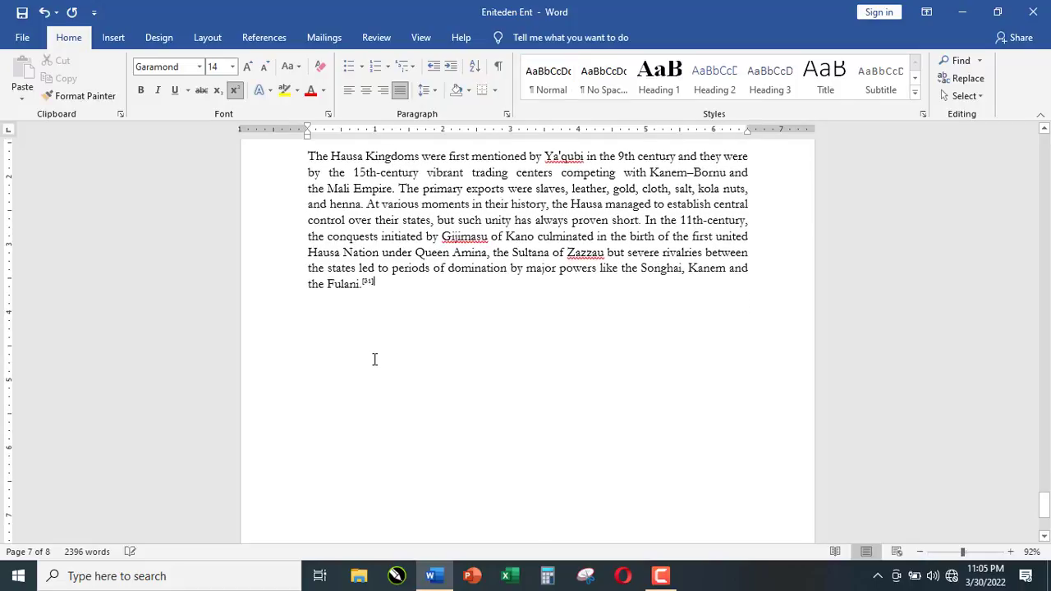
scroll(375, 359, up, 15)
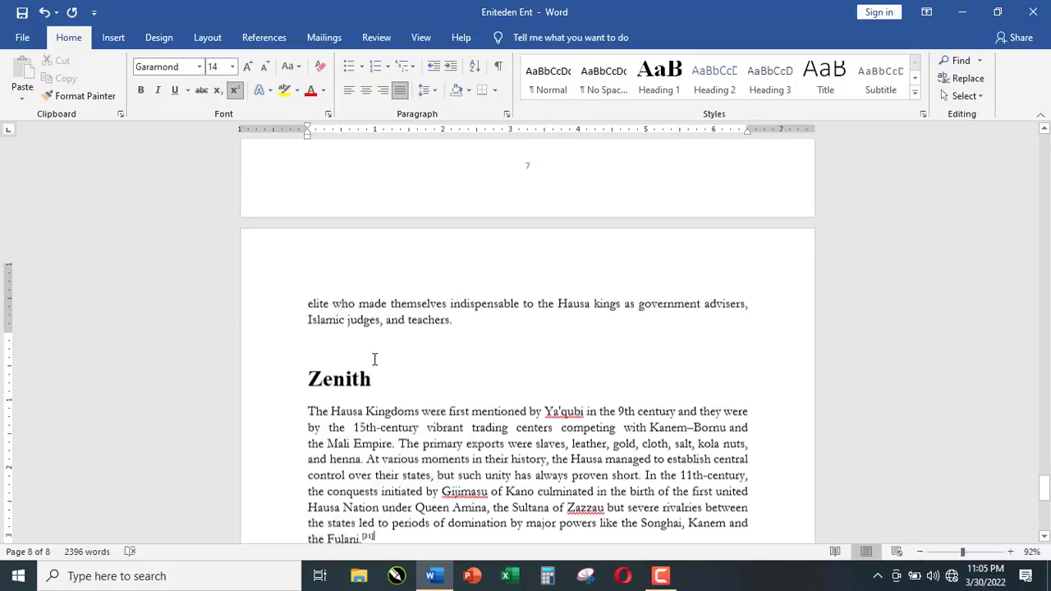
scroll(375, 359, up, 20)
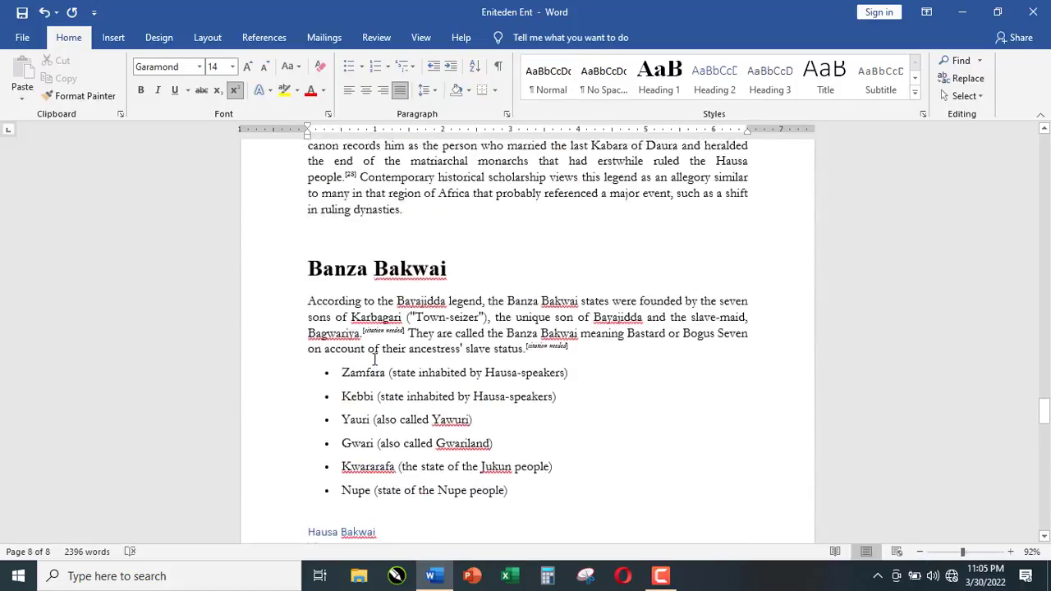
scroll(374, 358, up, 20)
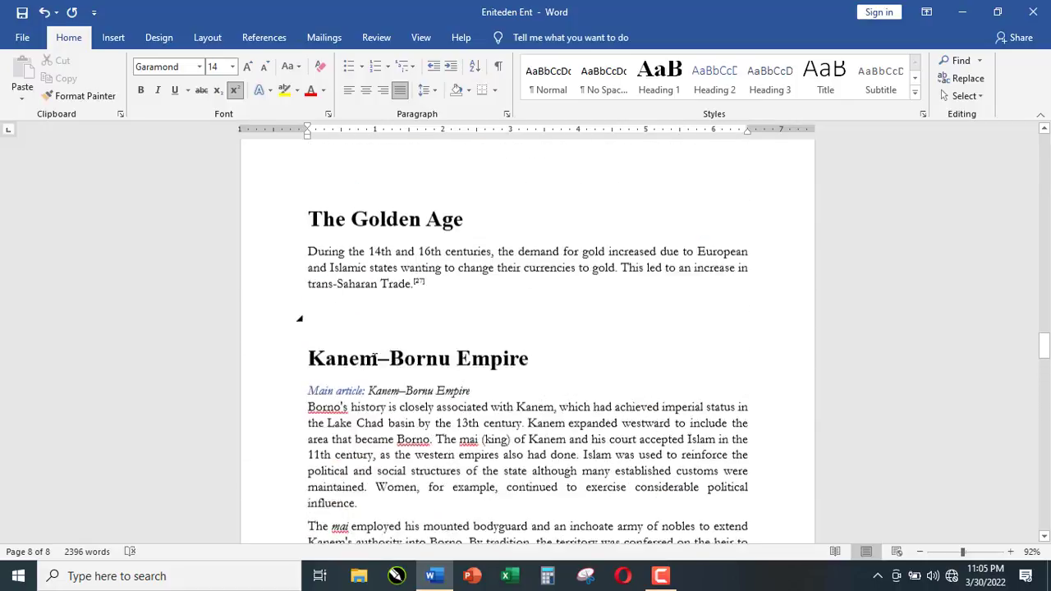
scroll(375, 359, up, 20)
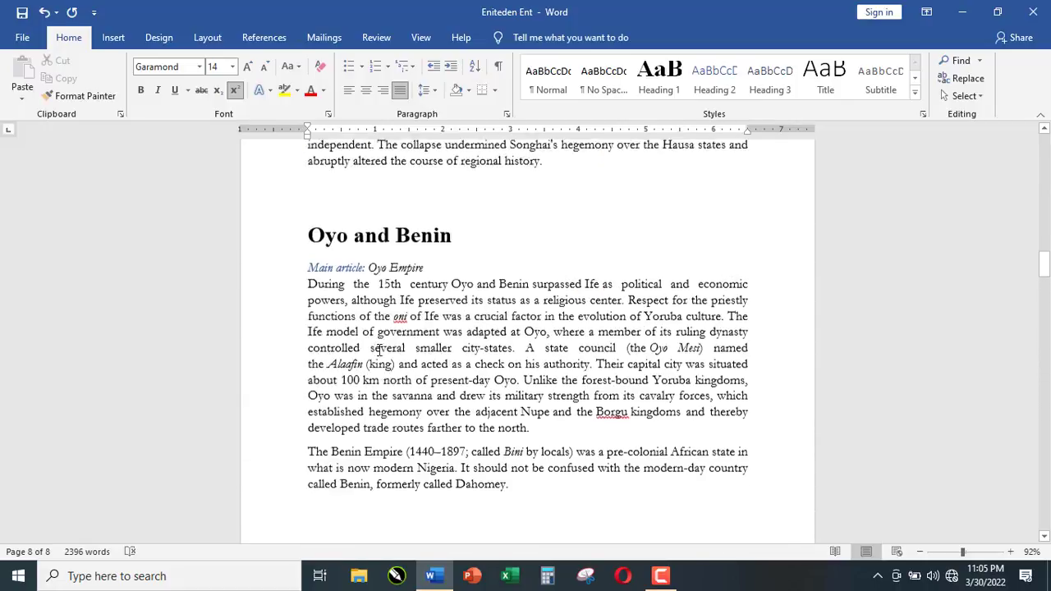
scroll(379, 349, up, 20)
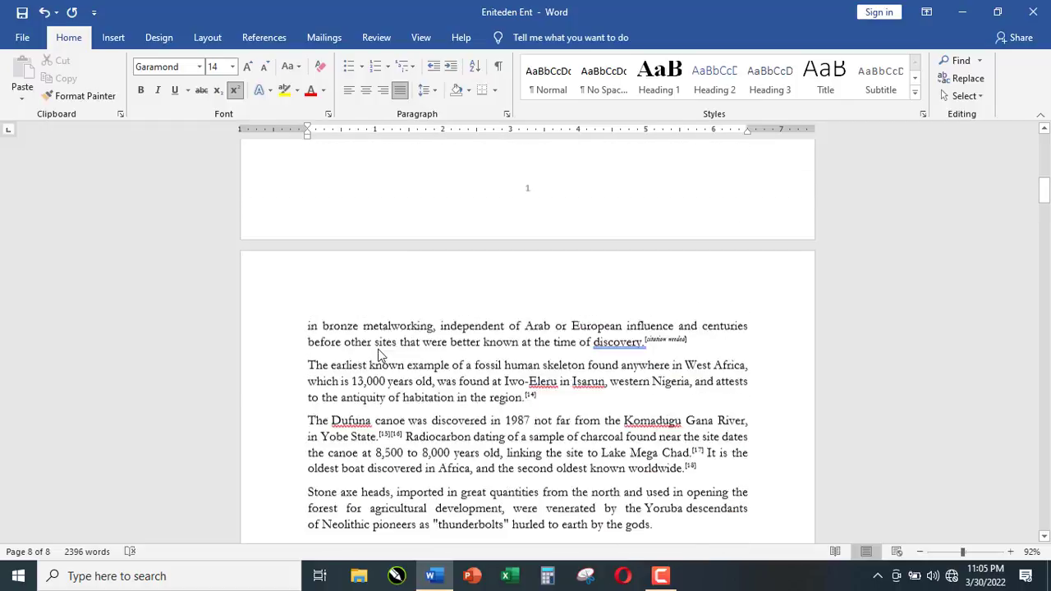
scroll(380, 349, up, 1)
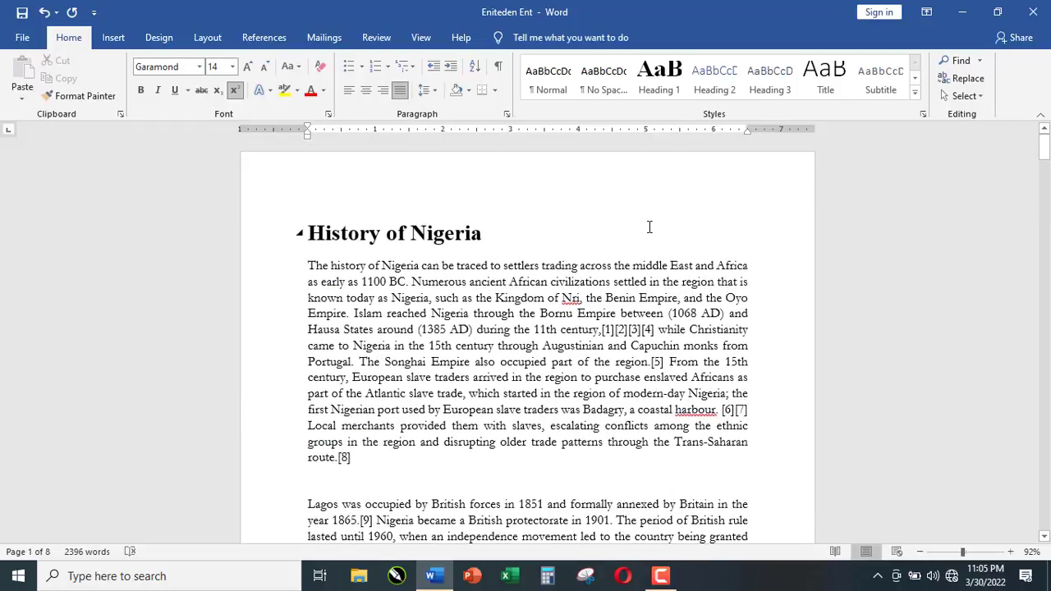
Add an empty line above the History of Nigeria title and insert a blank page before the title
click(333, 208)
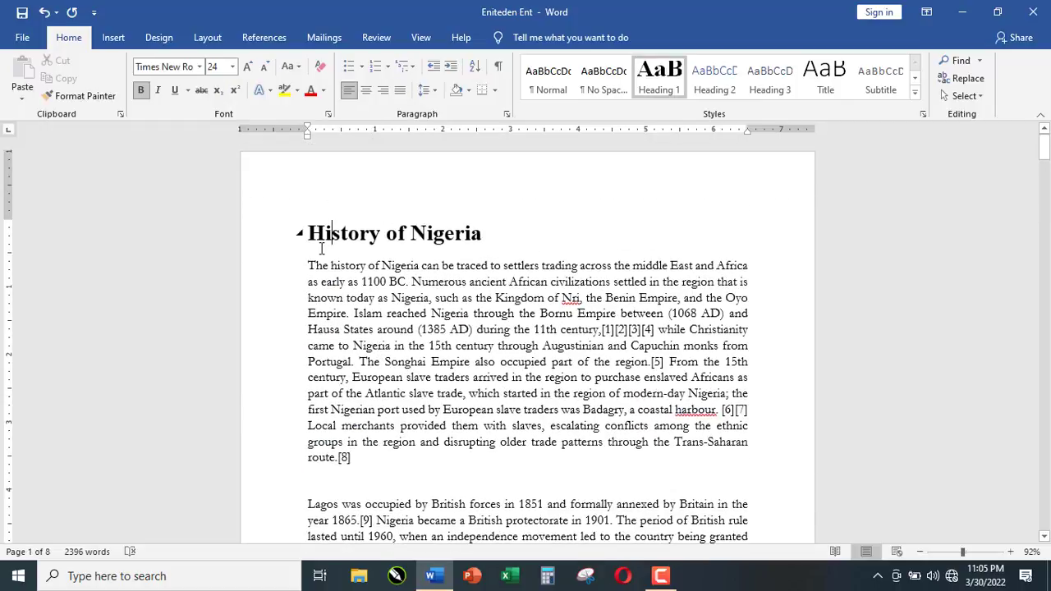
key(Return)
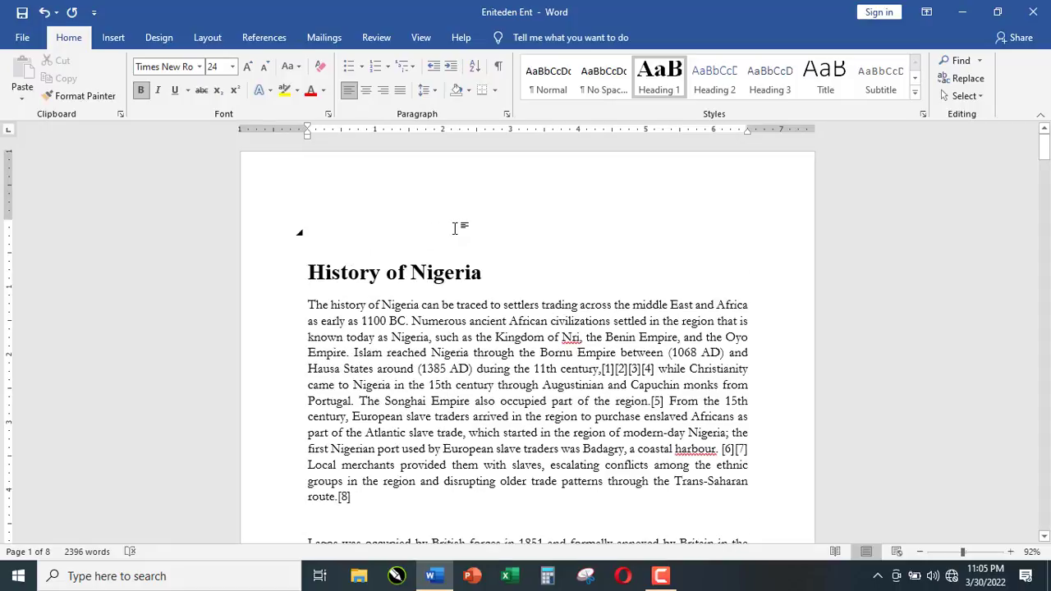
click(413, 234)
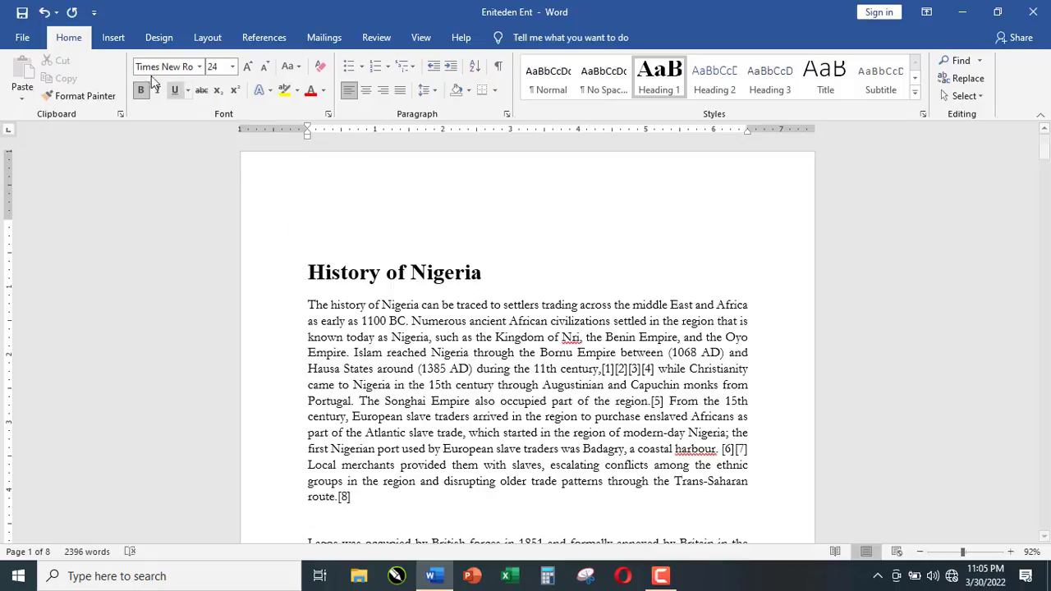
click(113, 37)
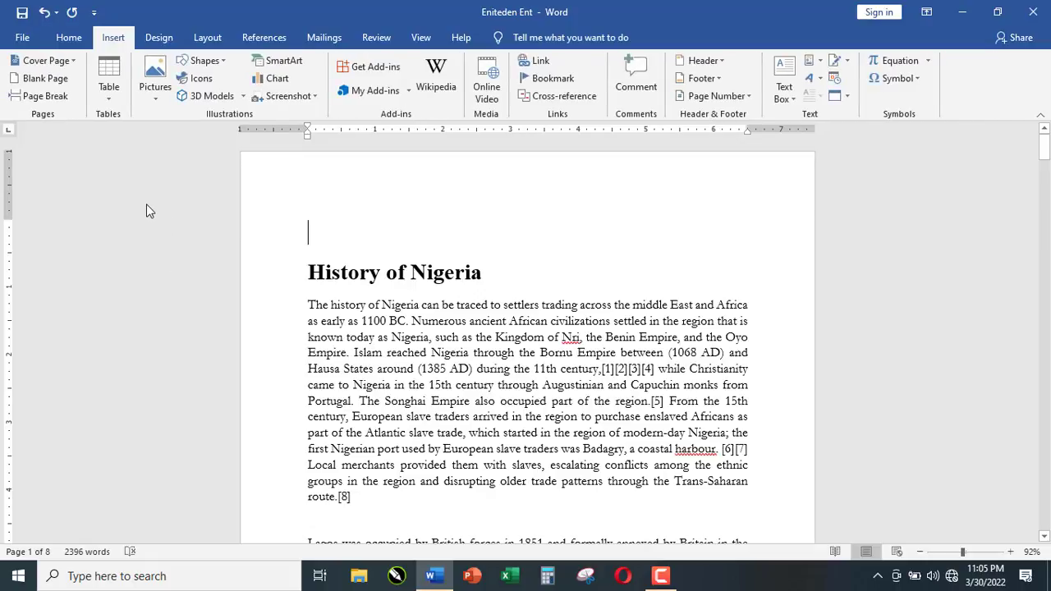
click(45, 79)
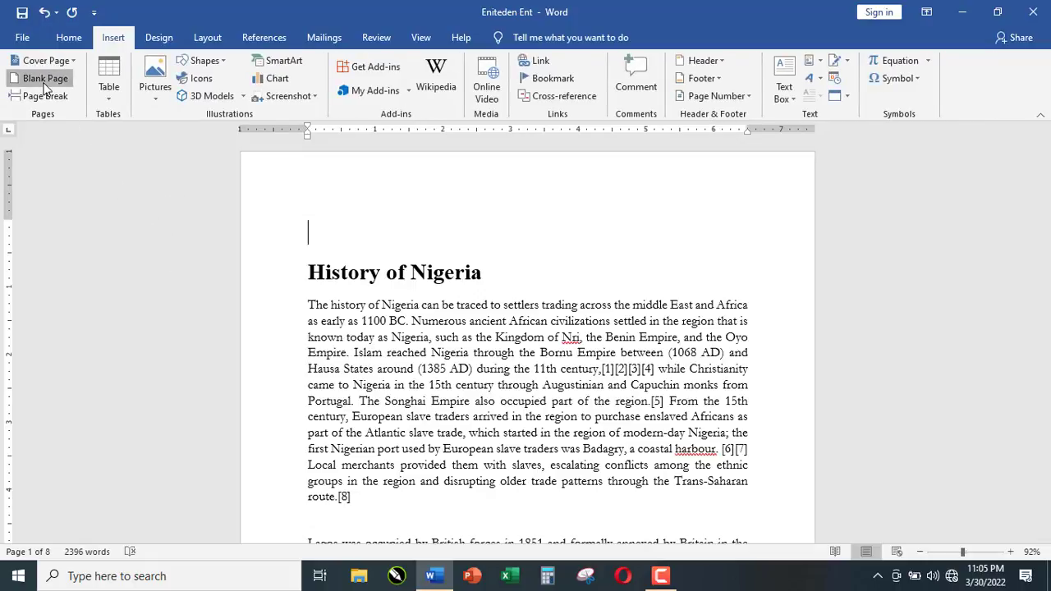
Insert the built-in Automatic Table 1 table of contents on the new blank first page
scroll(544, 416, down, 1)
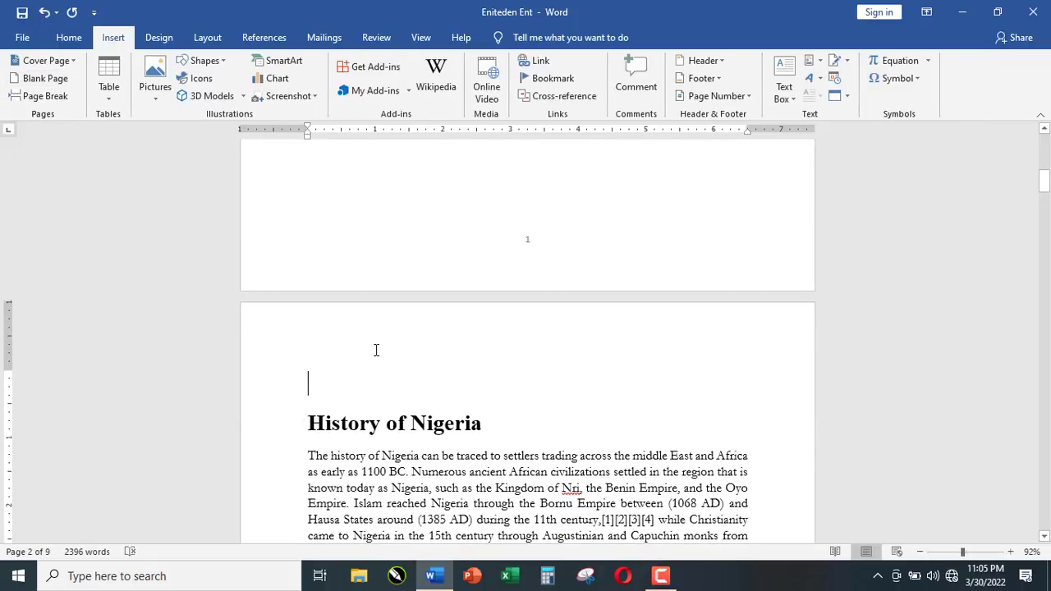
scroll(344, 406, up, 6)
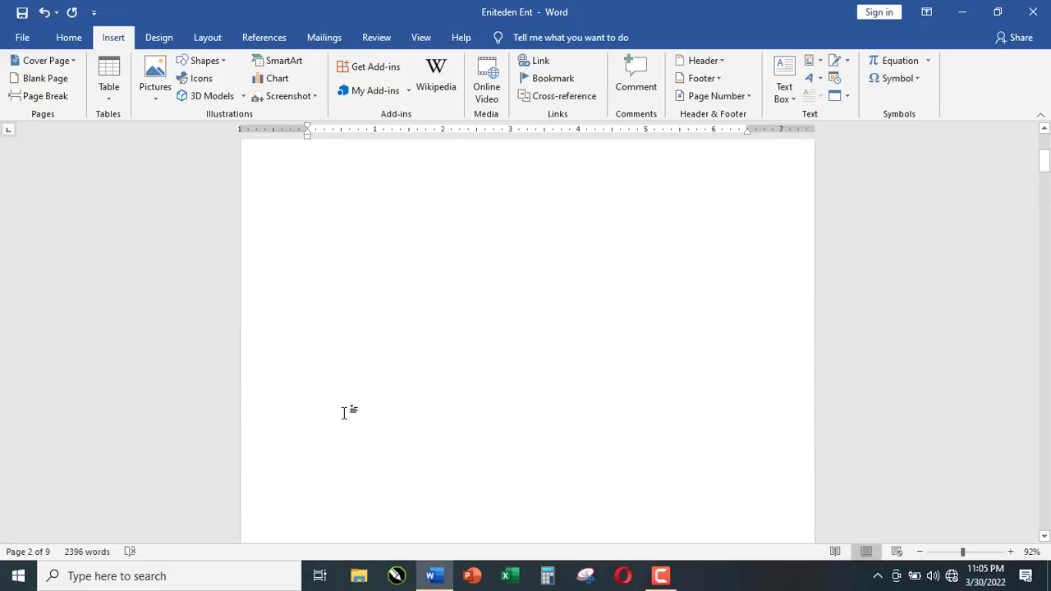
scroll(345, 413, up, 1)
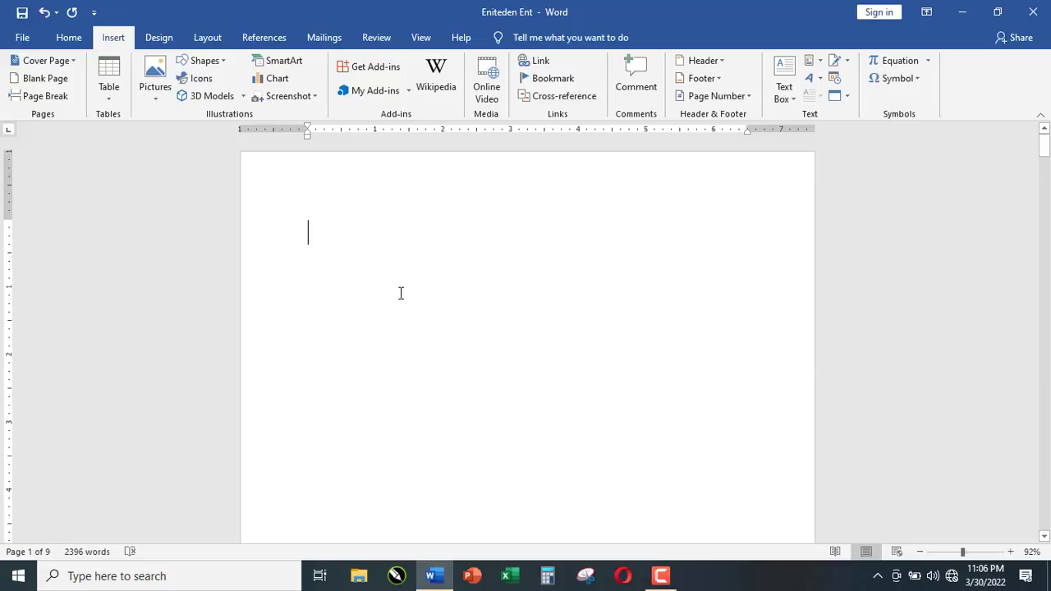
click(261, 37)
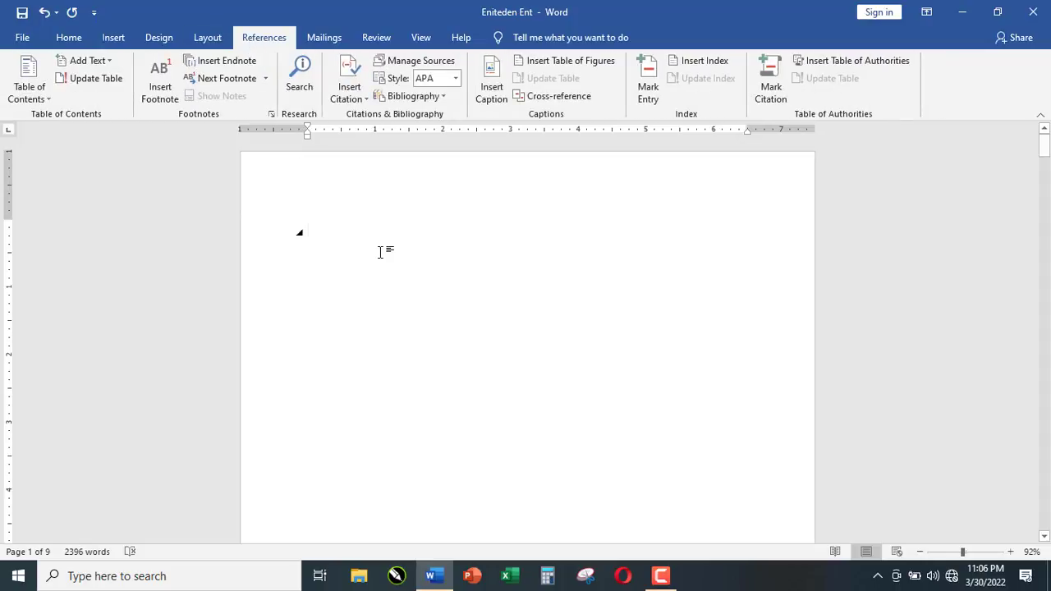
click(23, 105)
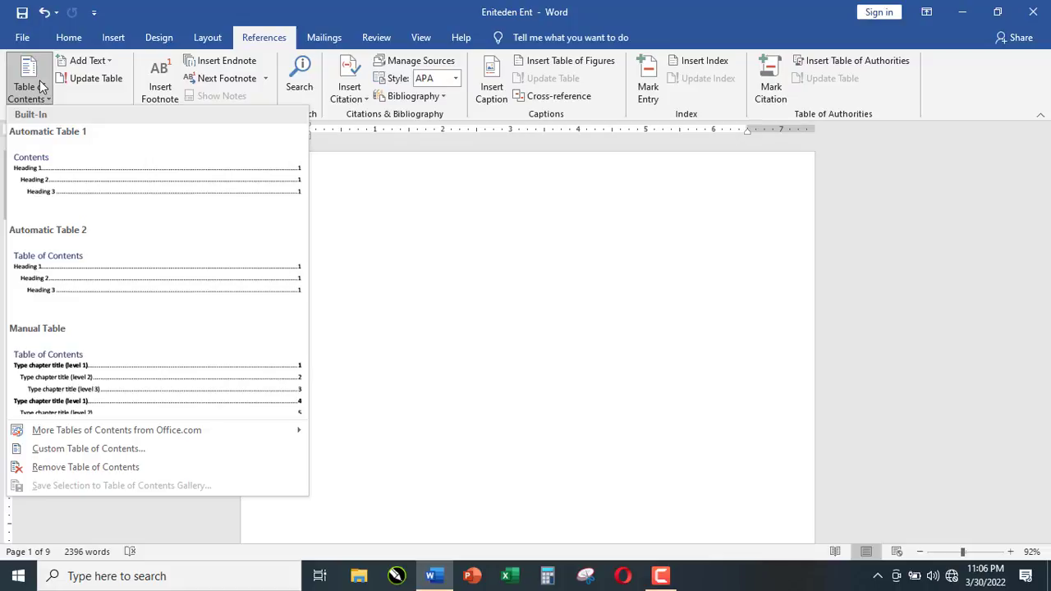
click(97, 156)
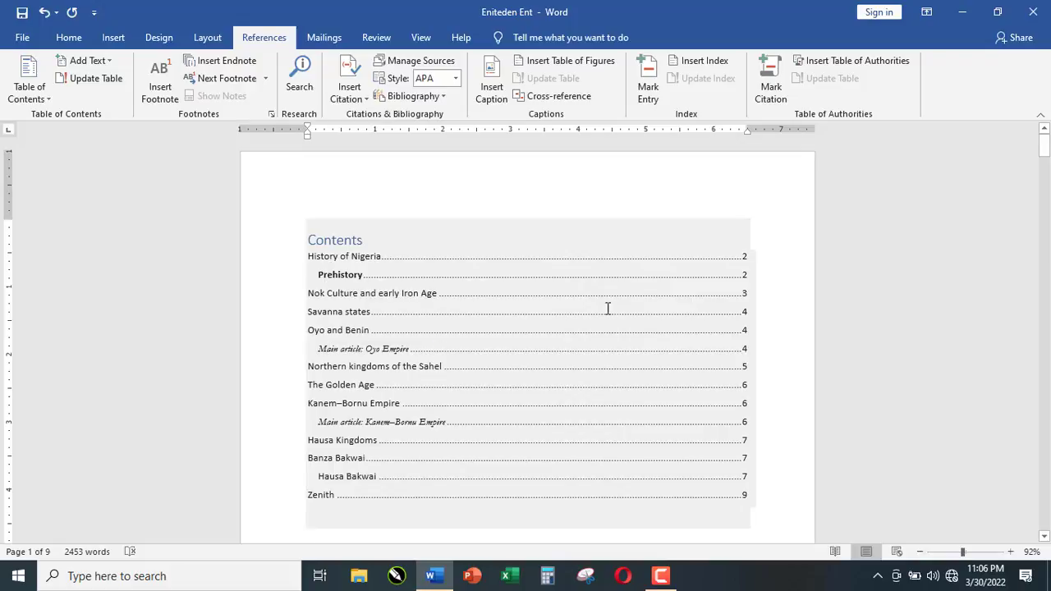
Examine the table of contents entries and page numbers, and compare the first entry with its heading on page 2
scroll(574, 385, down, 1)
scroll(528, 380, up, 1)
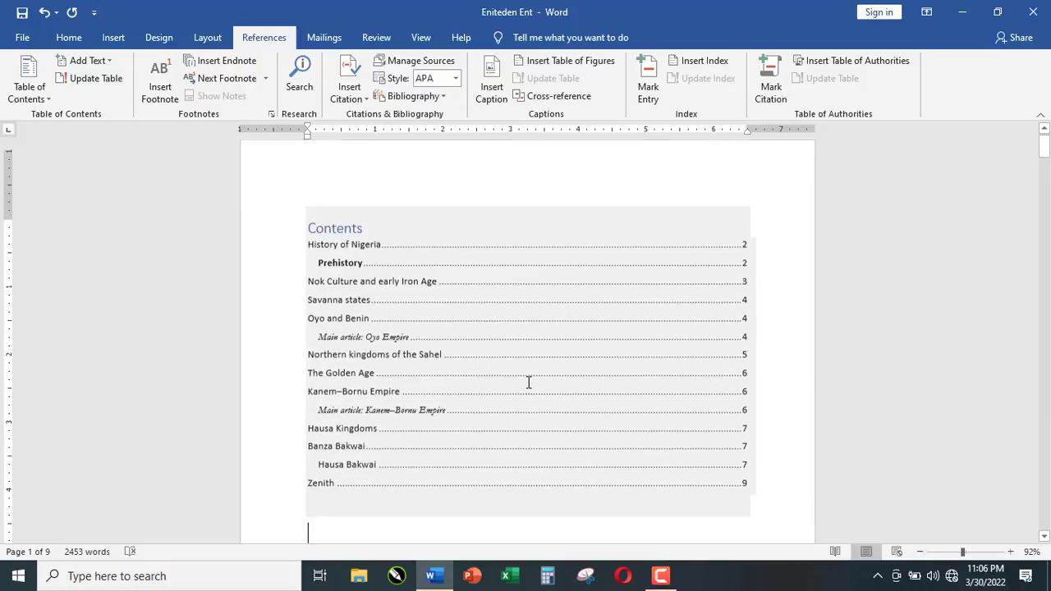
scroll(520, 369, up, 2)
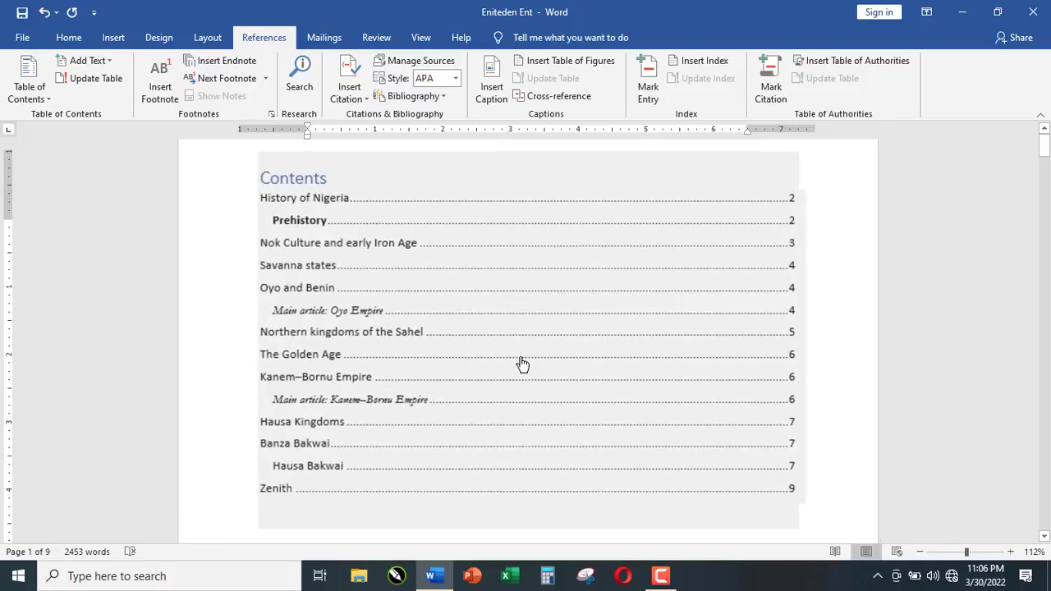
scroll(522, 363, up, 1)
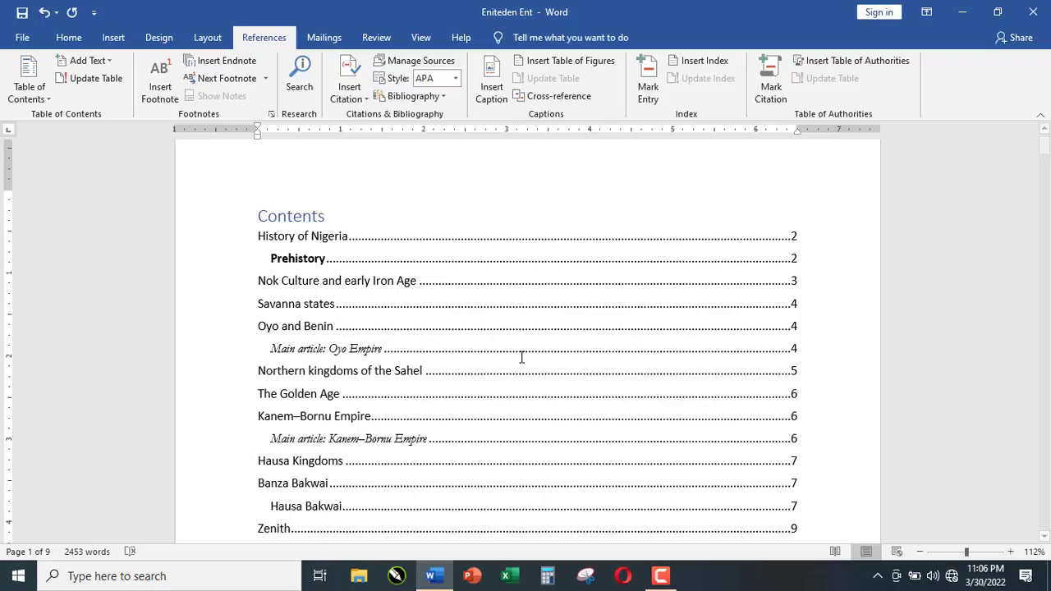
scroll(521, 357, down, 2)
scroll(521, 355, up, 1)
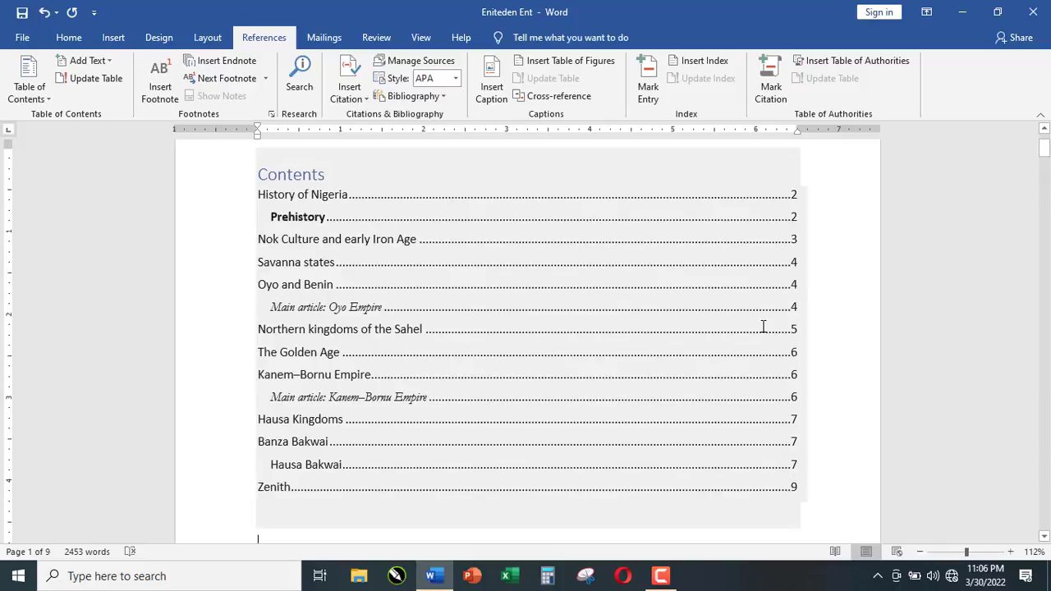
scroll(425, 326, up, 2)
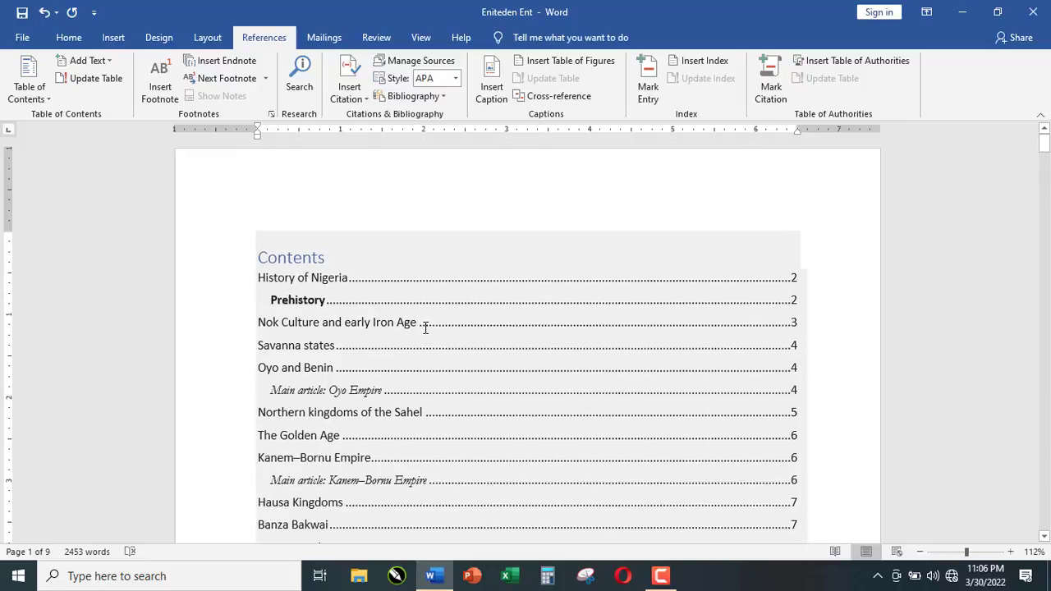
scroll(424, 327, down, 5)
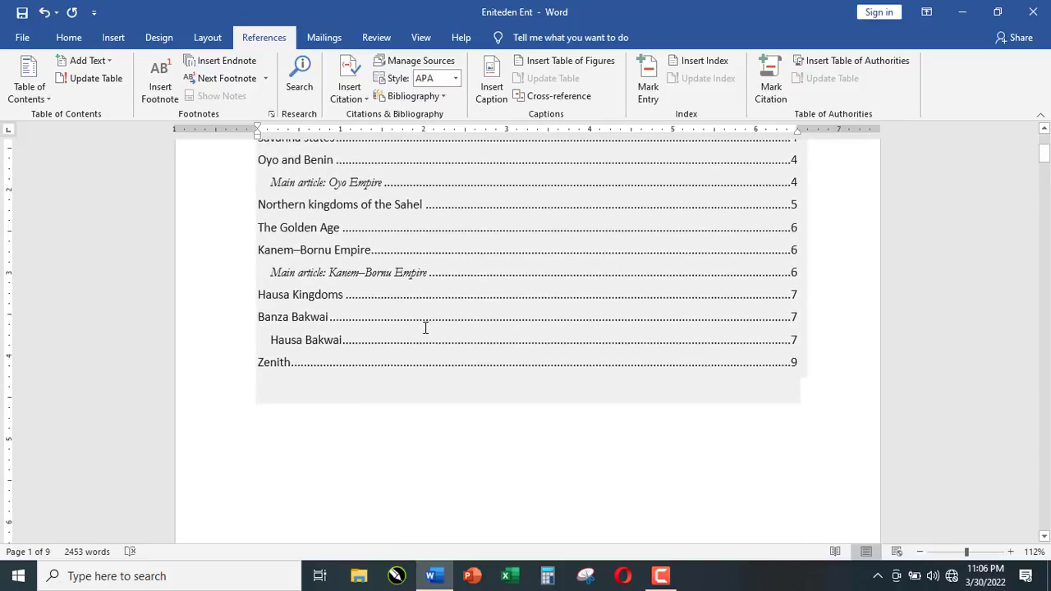
scroll(424, 327, up, 5)
click(297, 258)
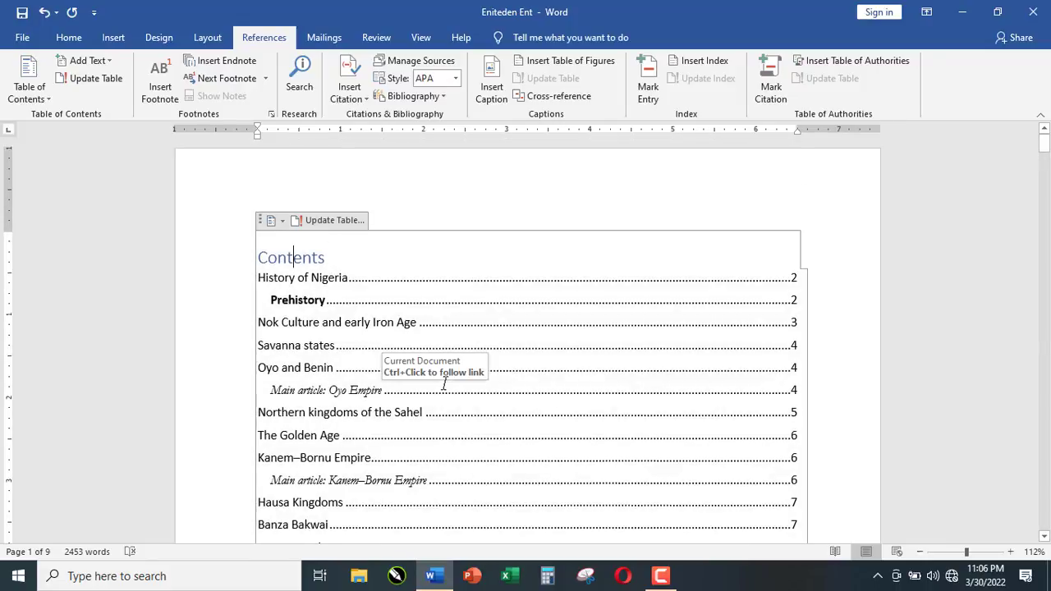
scroll(445, 384, down, 7)
scroll(445, 383, down, 10)
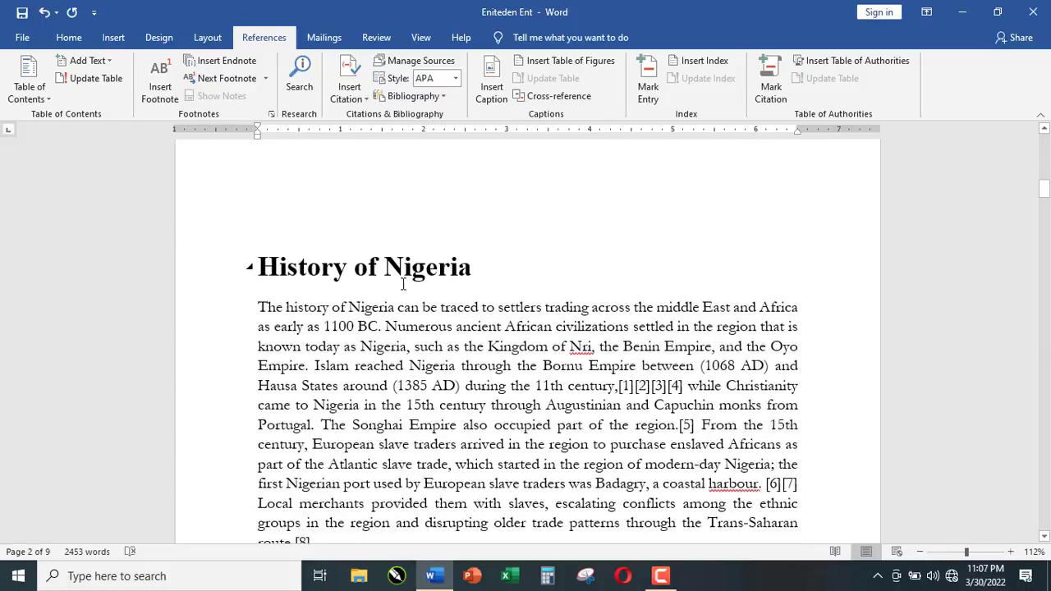
scroll(403, 285, down, 1)
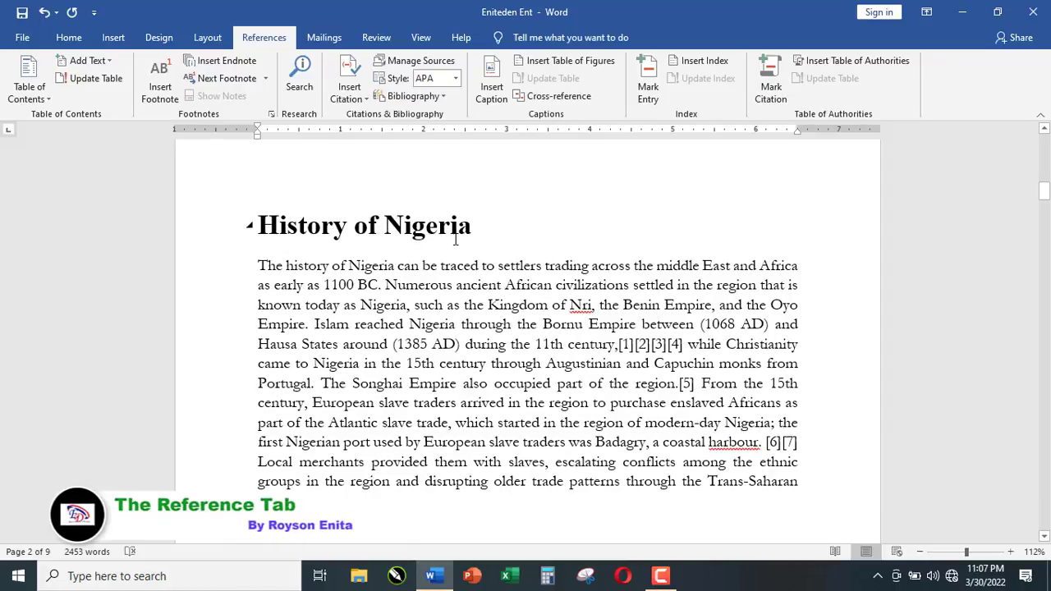
scroll(369, 302, up, 5)
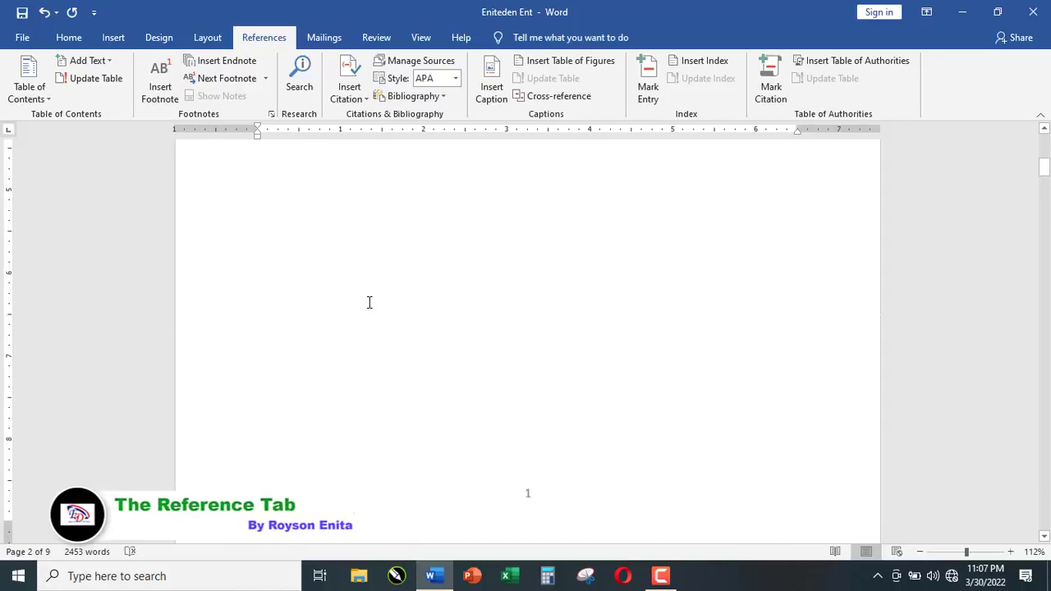
scroll(369, 303, up, 5)
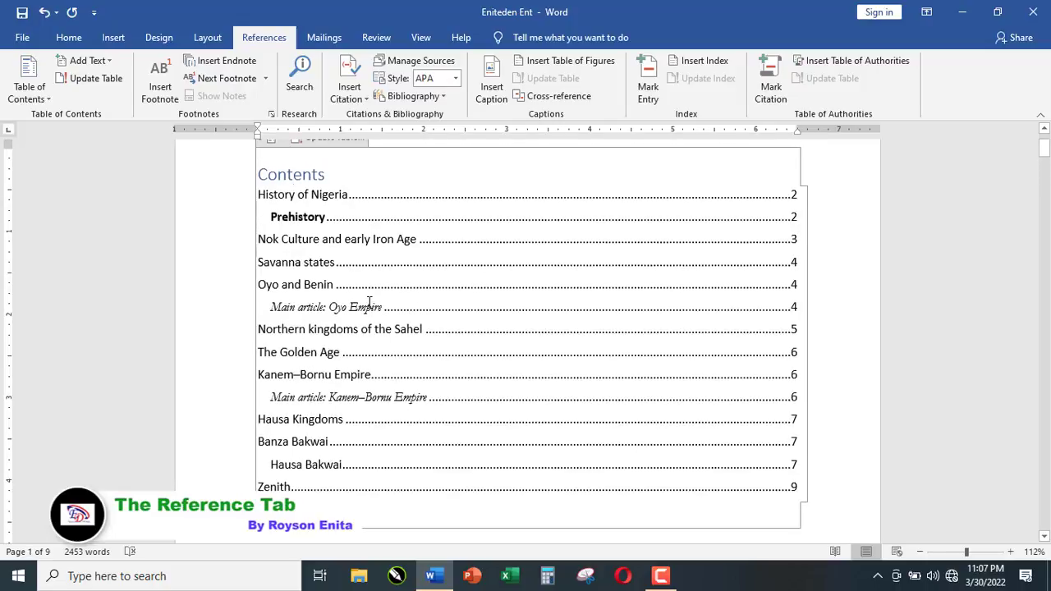
Extend the main title on page 2 to read "History of Nigeria from 1960"
scroll(369, 302, down, 8)
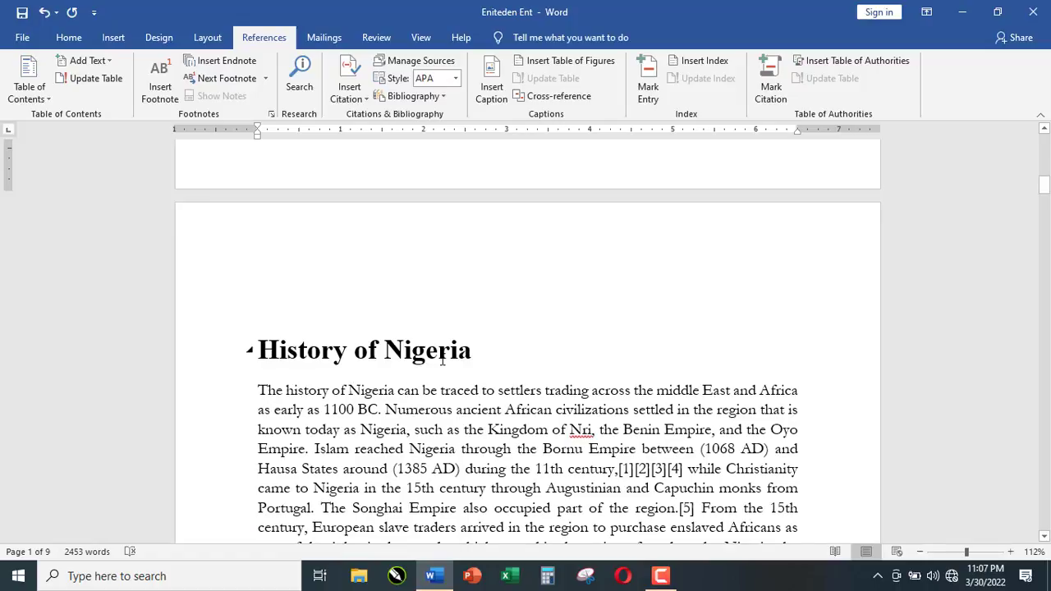
click(479, 355)
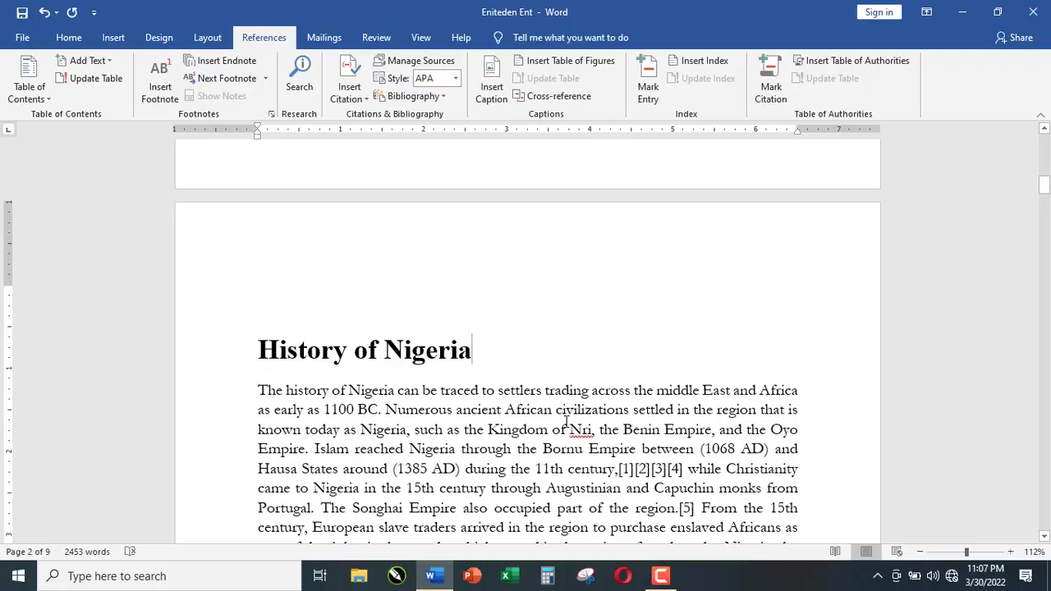
text(from )
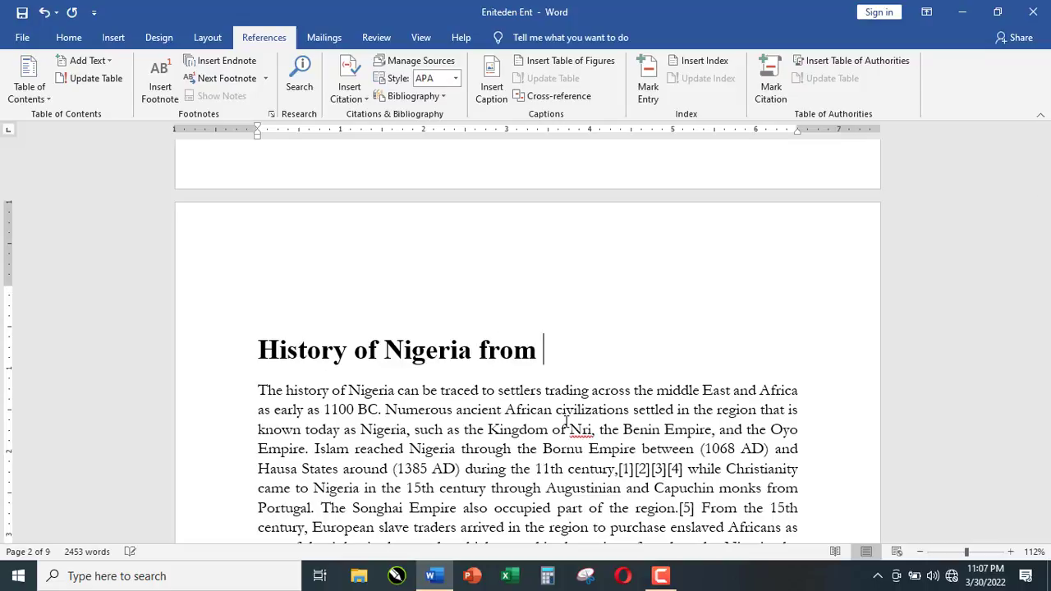
text(1960)
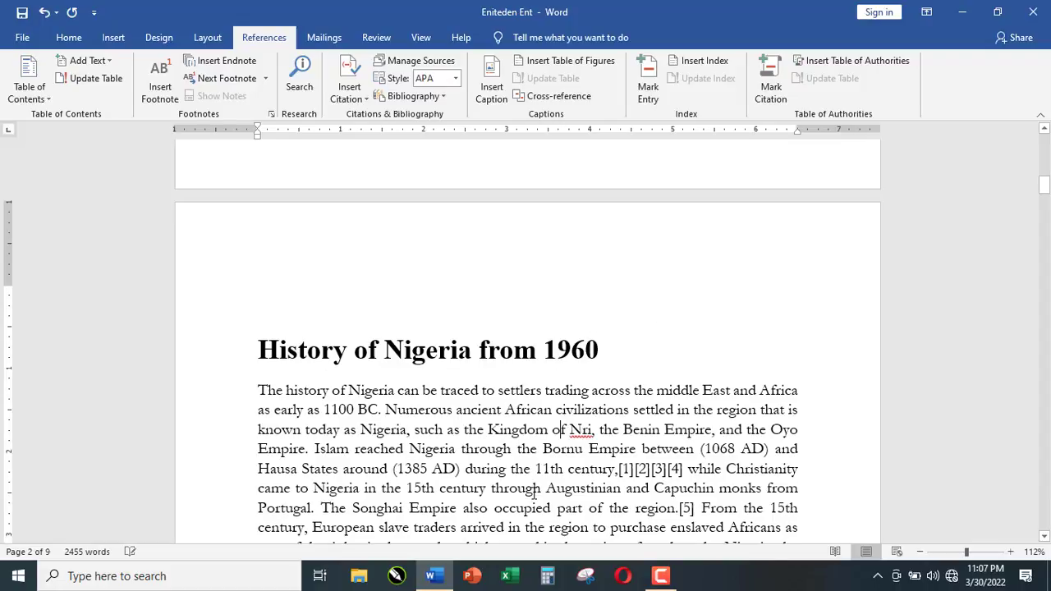
Update the entire table of contents, not just the page numbers, so it picks up the edited title
scroll(503, 232, up, 8)
scroll(503, 232, up, 3)
click(500, 235)
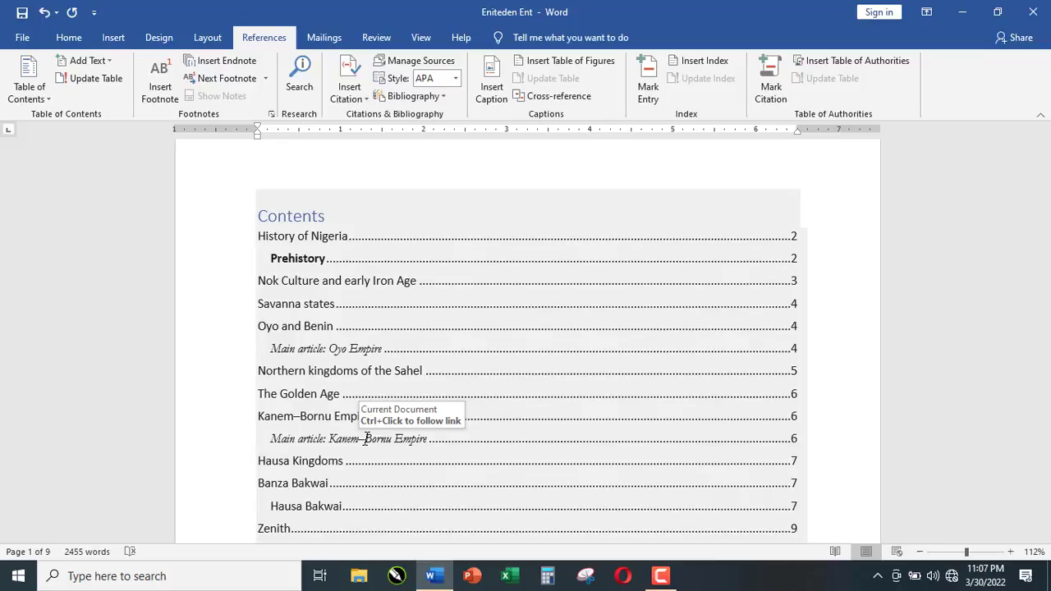
click(312, 213)
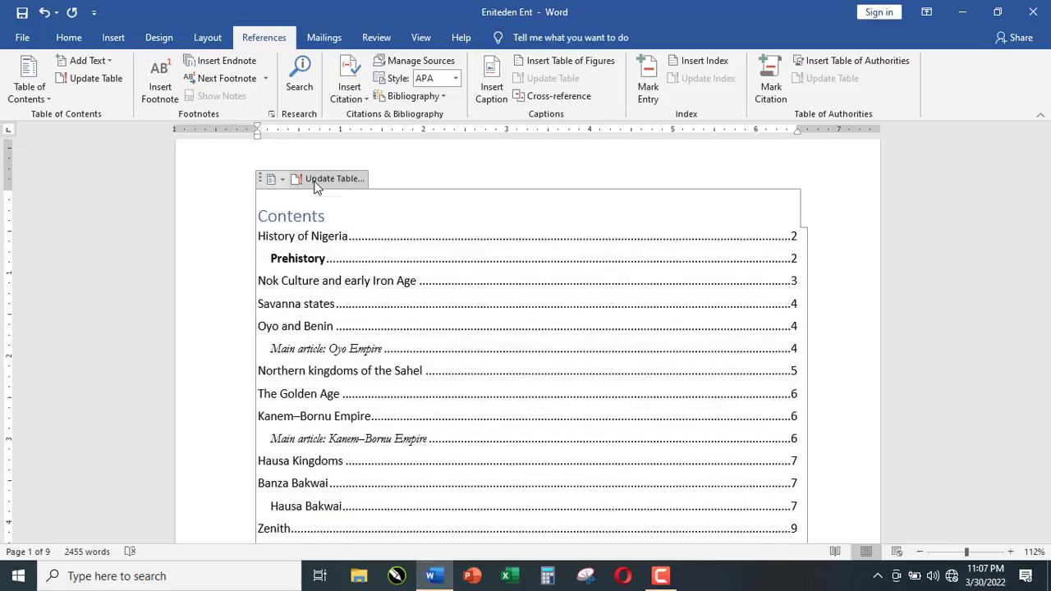
click(285, 179)
click(285, 179)
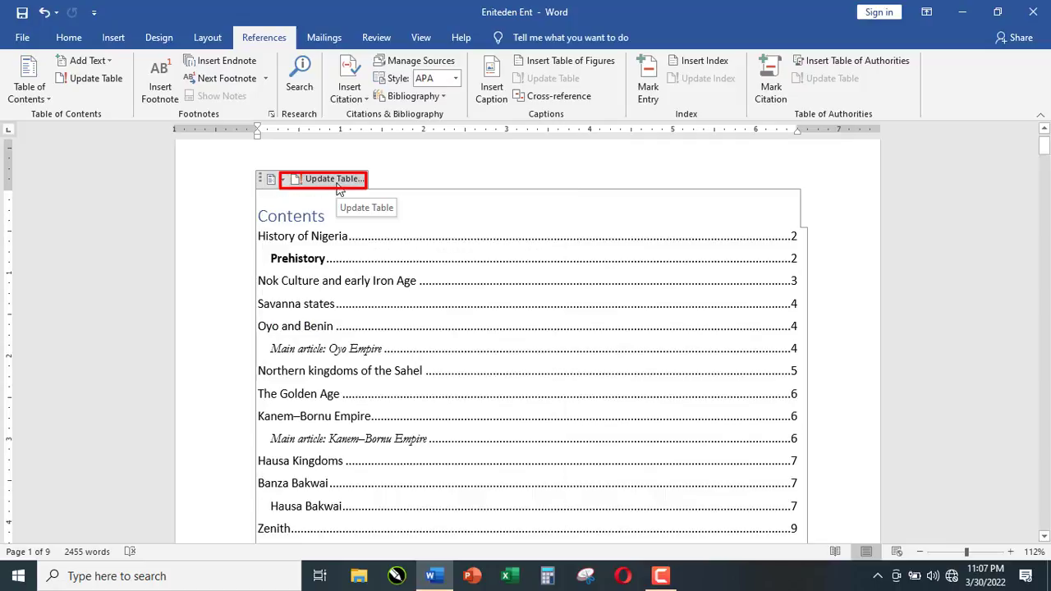
click(336, 181)
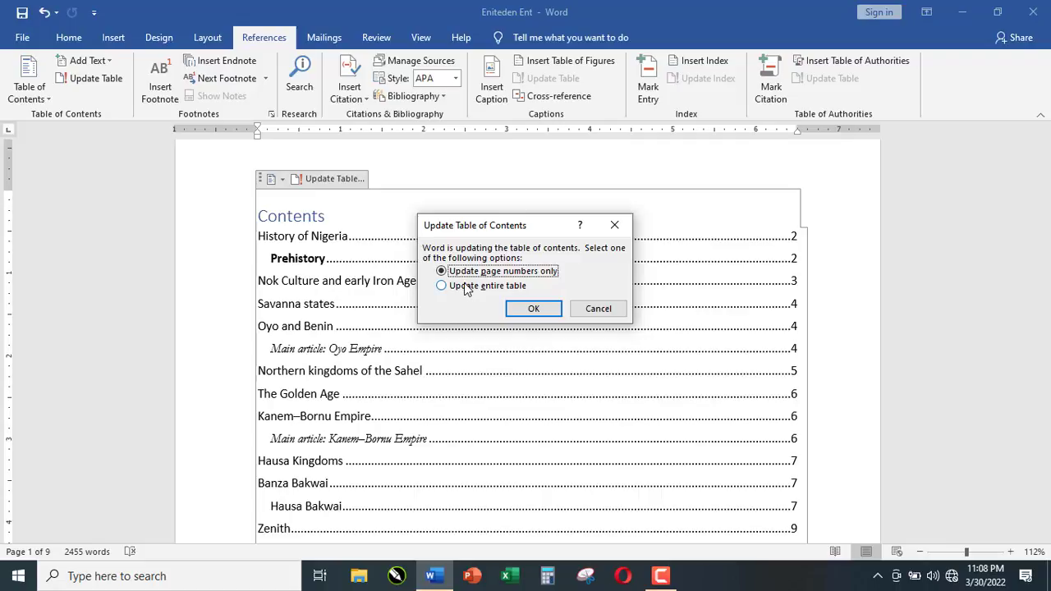
click(466, 288)
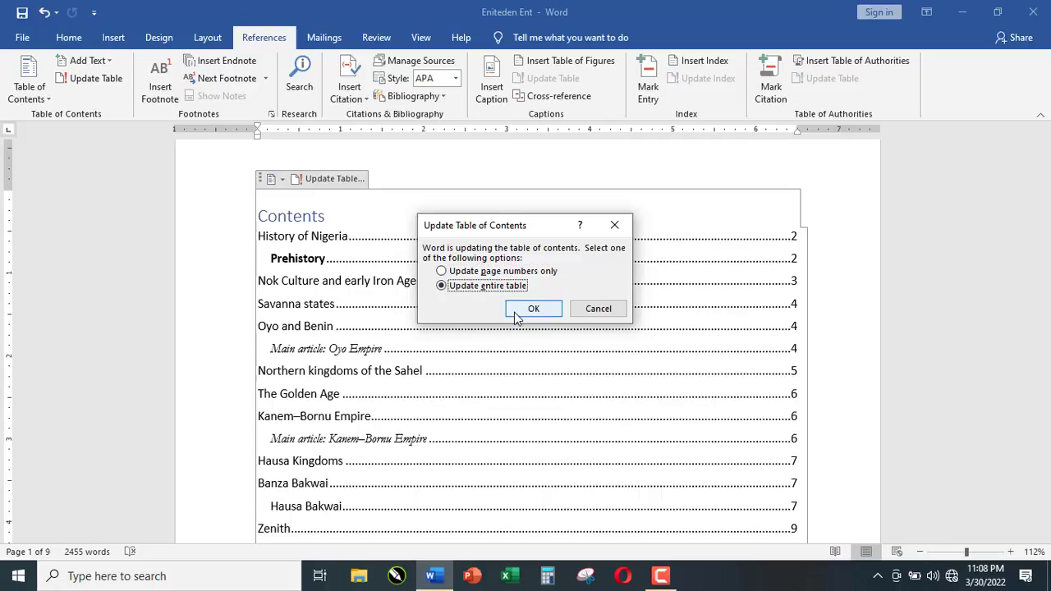
click(517, 314)
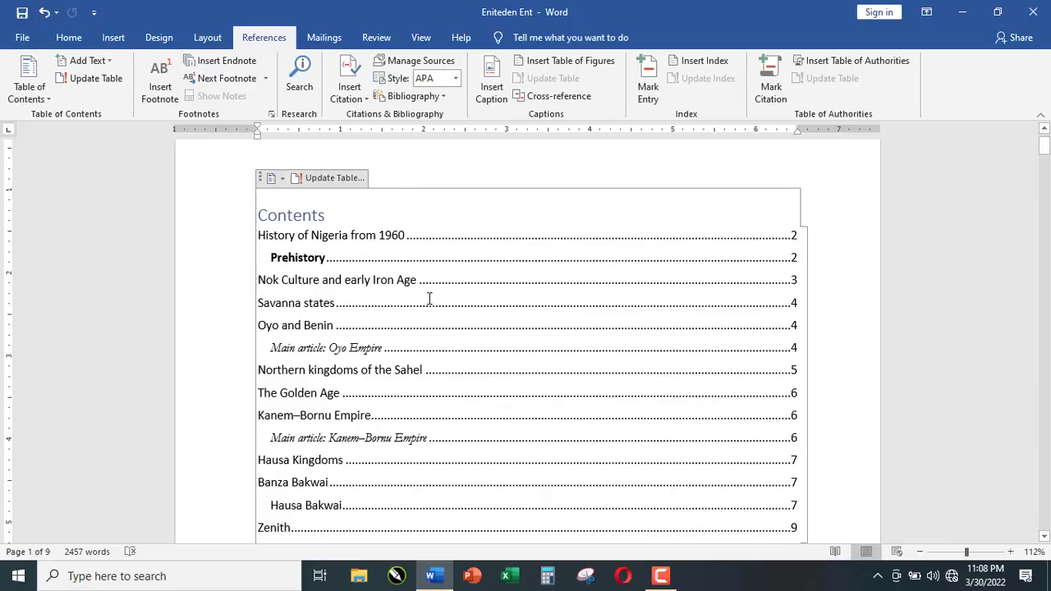
Remove "from 1960" from the title on page 2 so it reads "History of Nigeria", and return to the table of contents
scroll(430, 298, down, 10)
scroll(428, 304, down, 3)
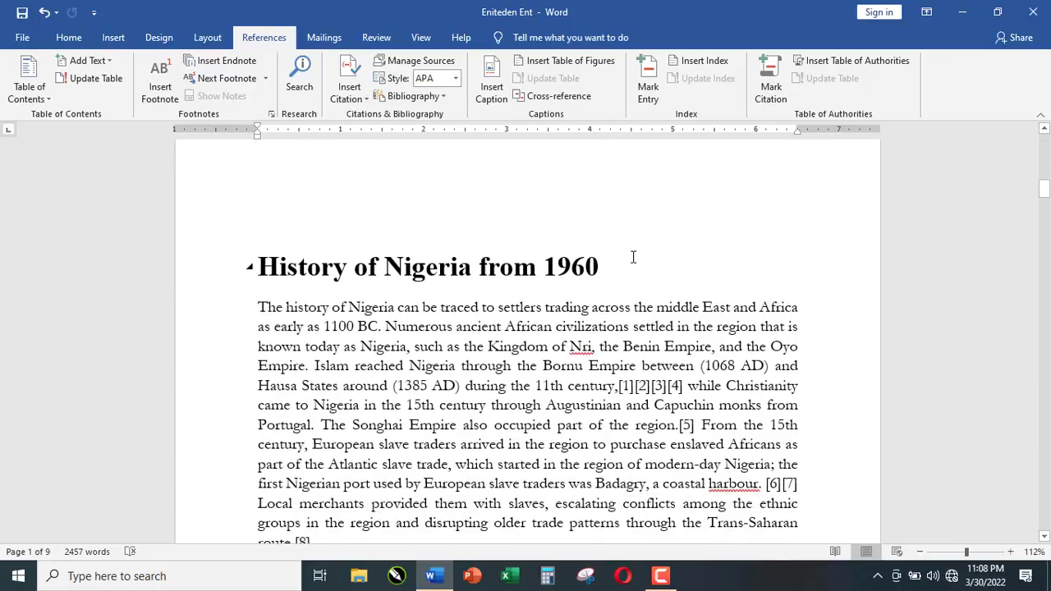
click(632, 262)
key(BackSpace)
key(BackSpace)
key(BackSpace)
key(BackSpace)
key(BackSpace)
key(BackSpace)
key(BackSpace)
key(BackSpace)
key(BackSpace)
key(BackSpace)
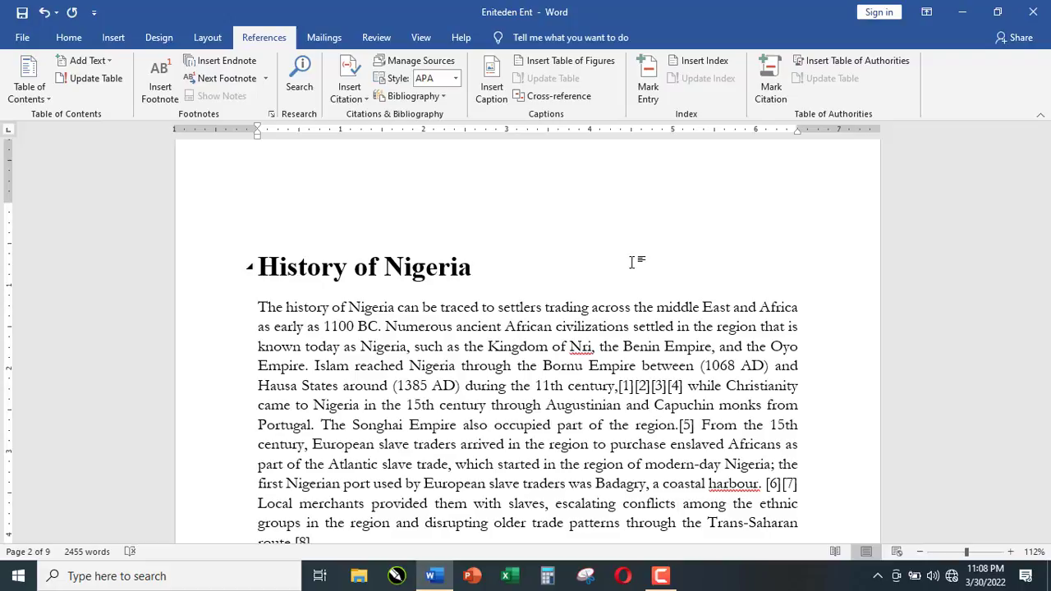
scroll(504, 317, up, 10)
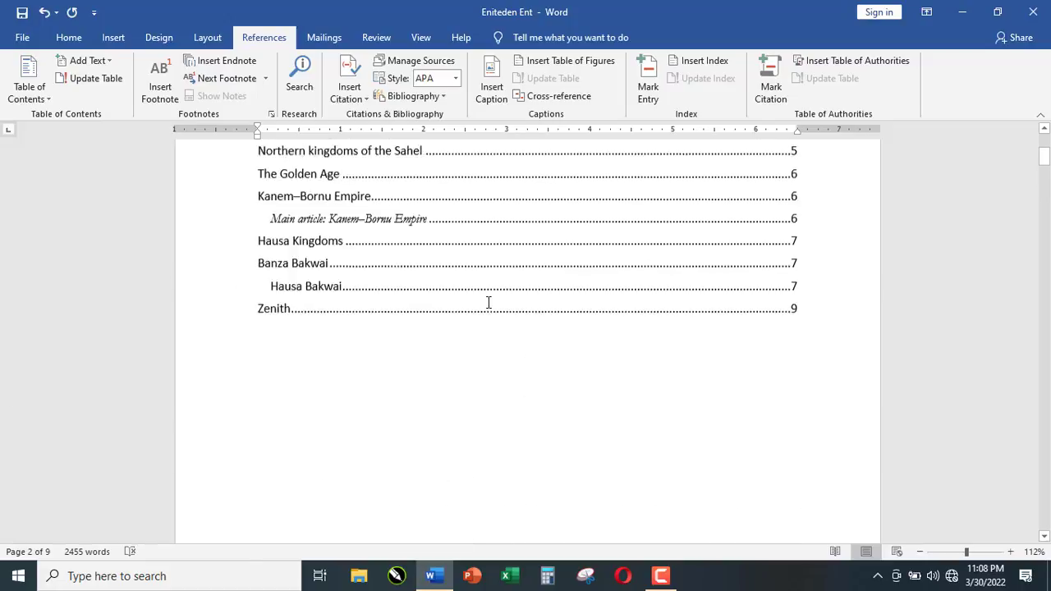
Update the entire table of contents again so its first entry matches the shortened title "History of Nigeria"
scroll(487, 302, up, 5)
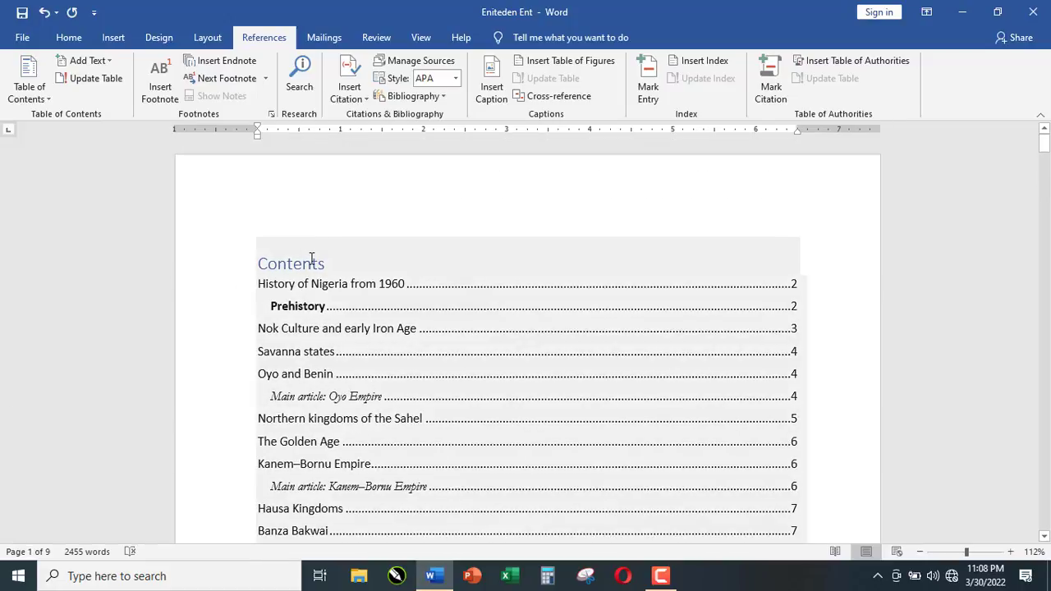
click(352, 227)
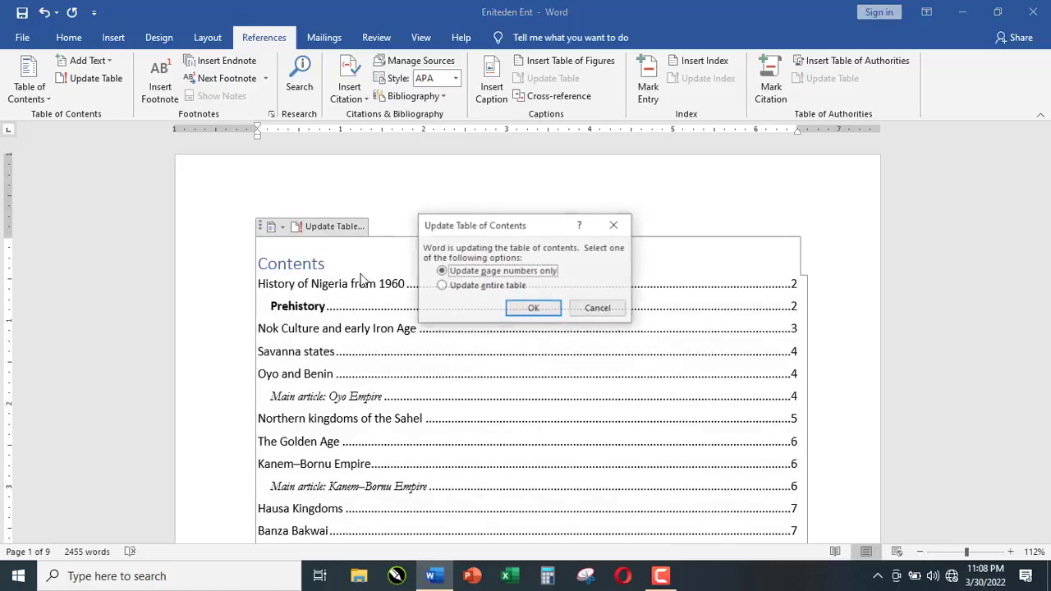
click(481, 286)
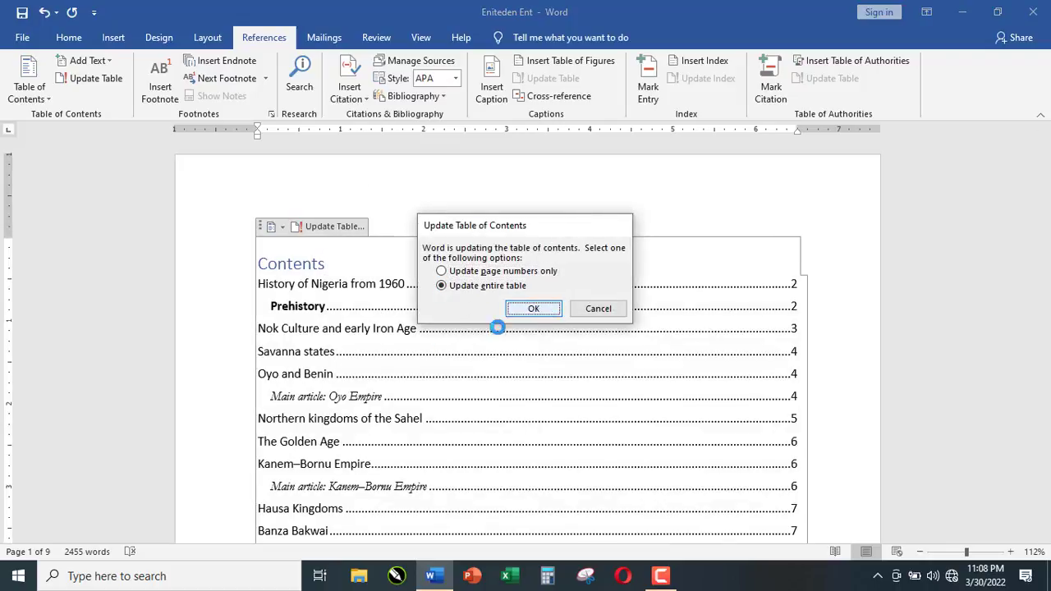
key(Return)
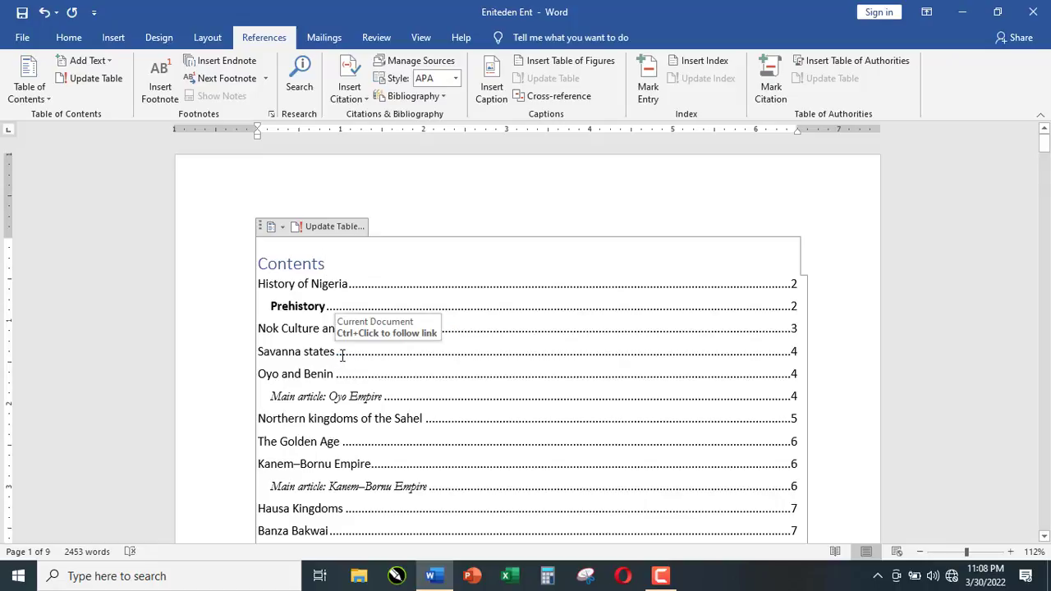
scroll(342, 355, down, 3)
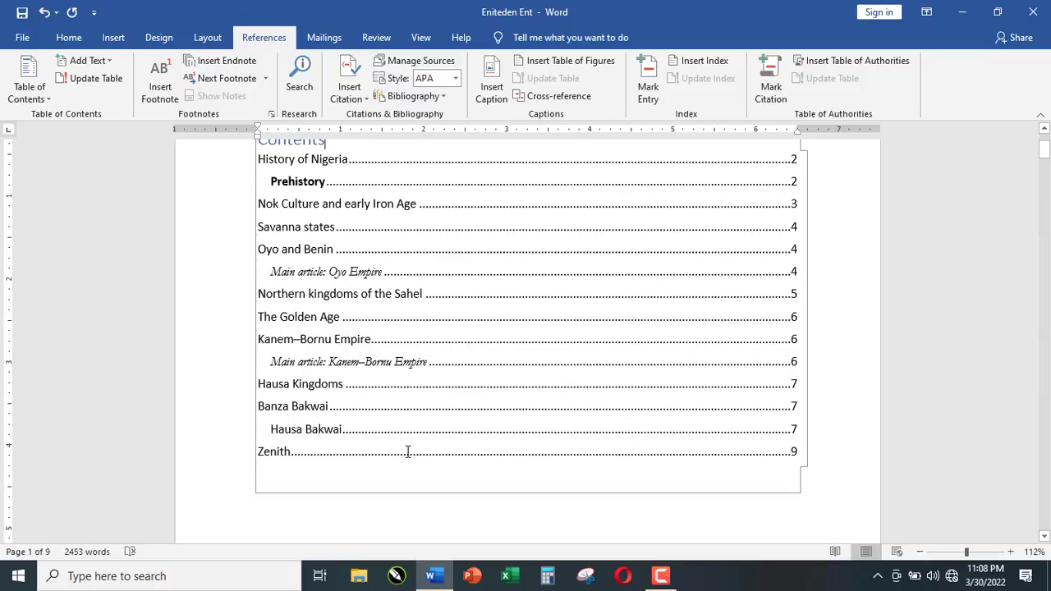
scroll(367, 411, up, 3)
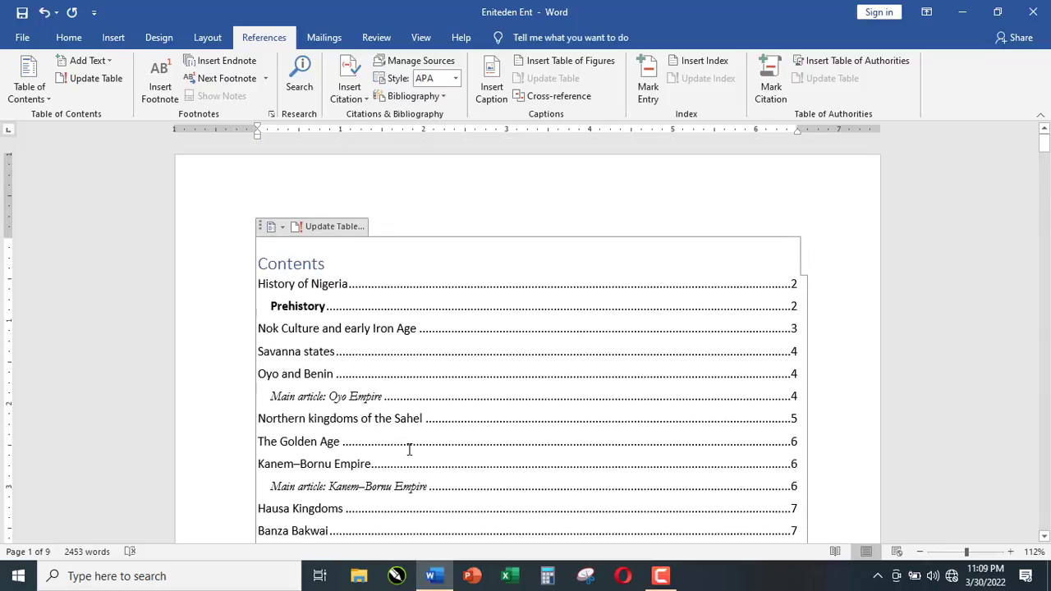
scroll(408, 444, down, 1)
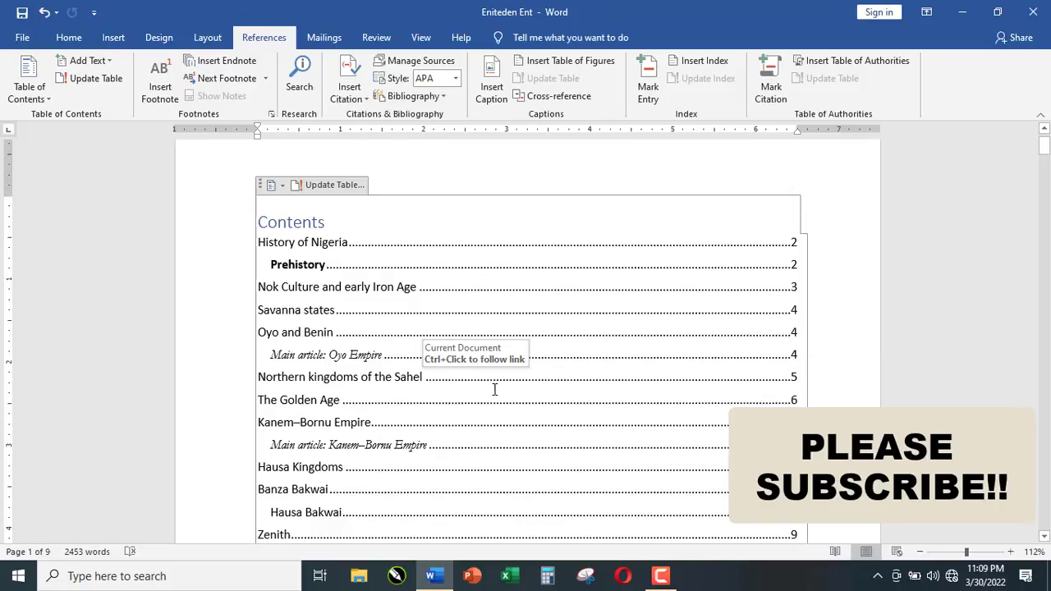
scroll(567, 400, down, 1)
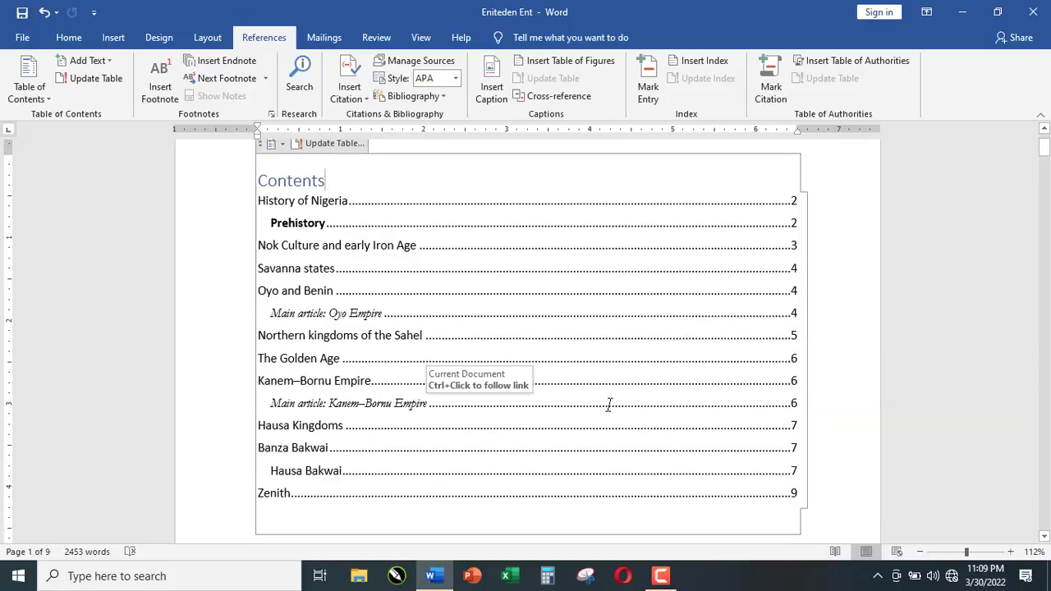